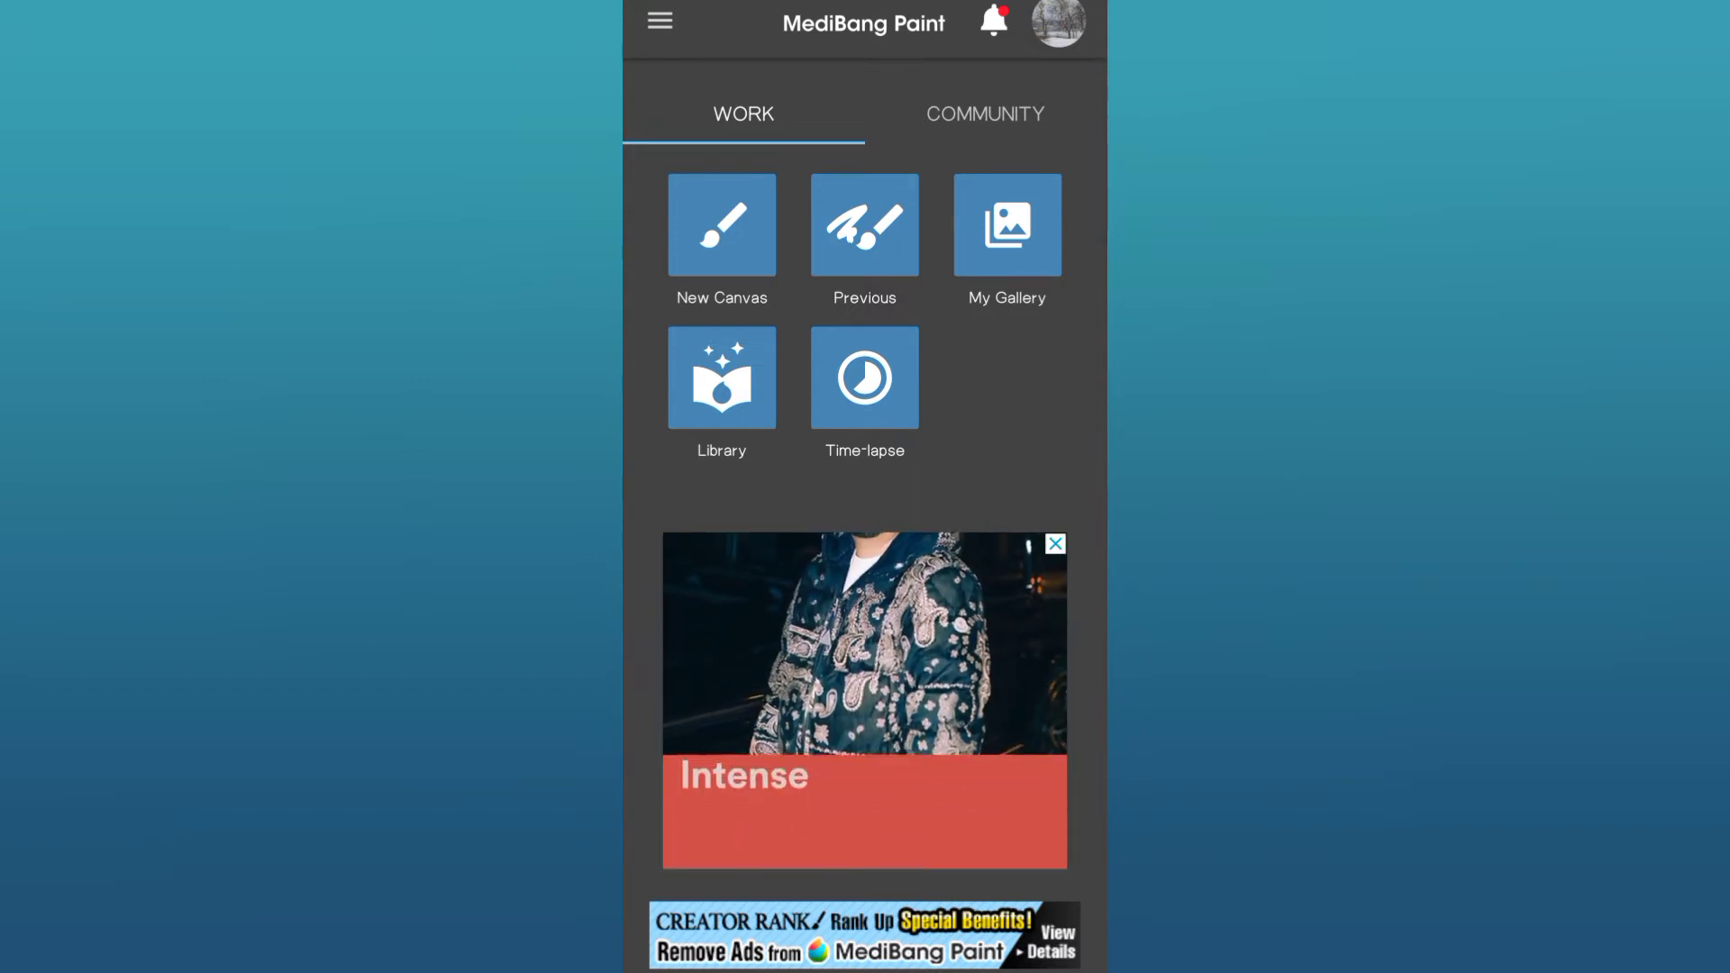
# Browse the tutorial Library, then open New Canvas showing the default 2500 × 2500 px size.
pyautogui.click(722, 377)
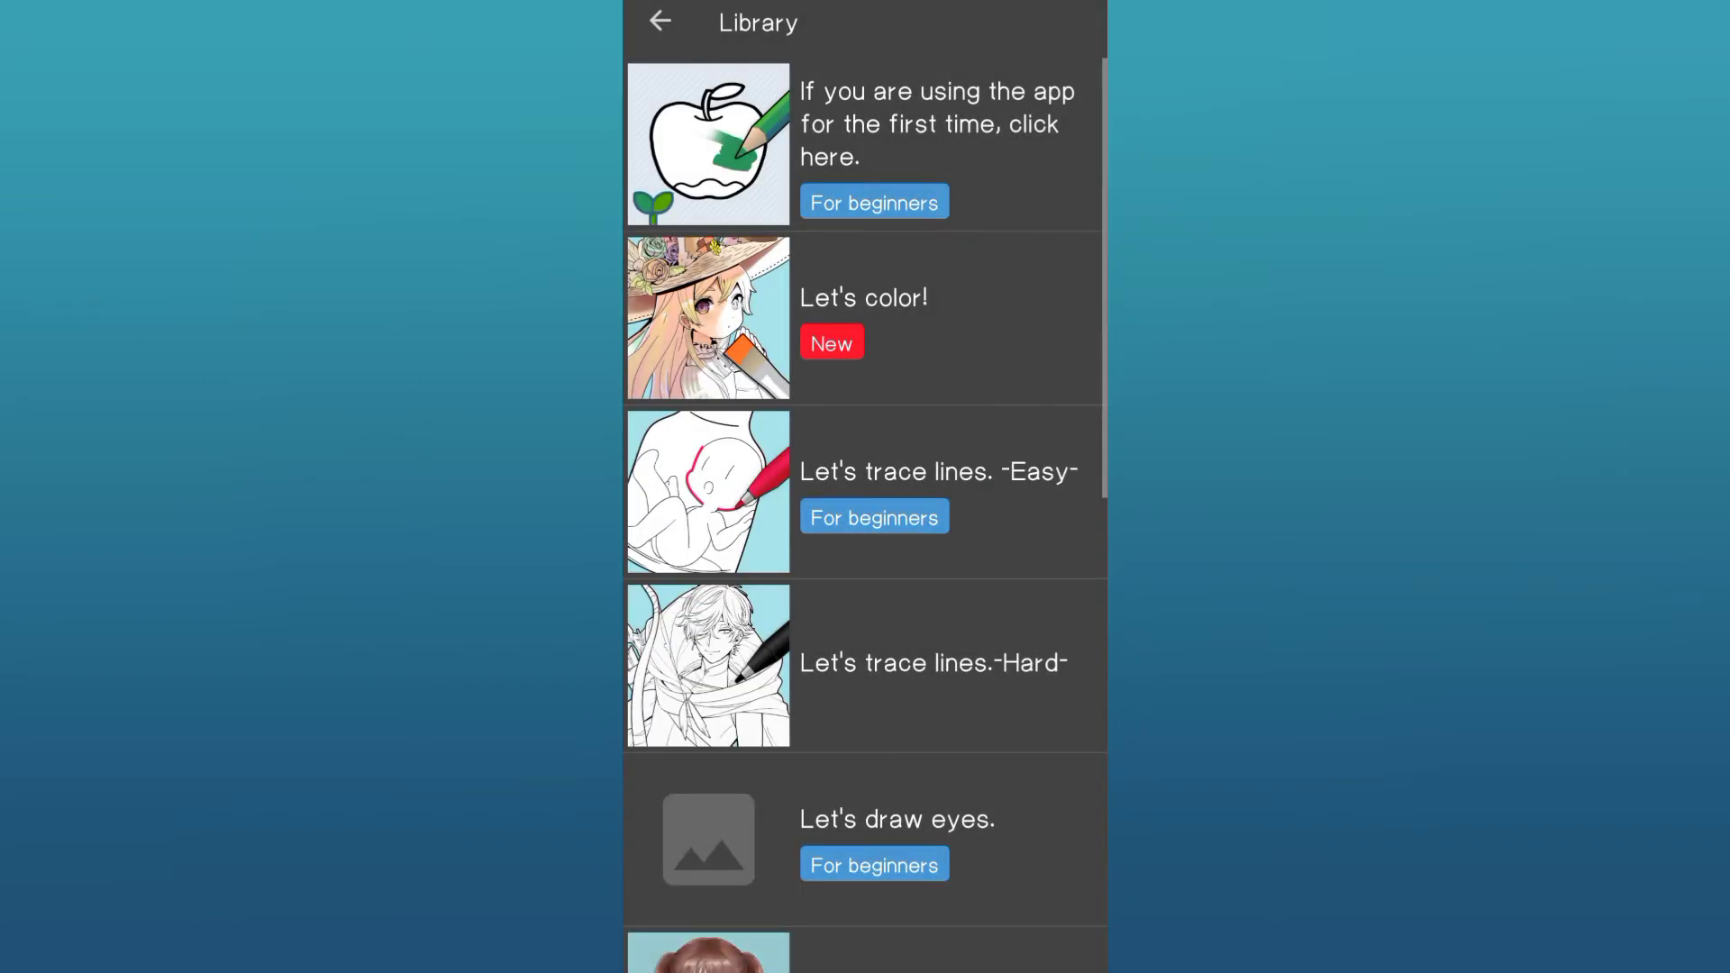
pyautogui.scroll(-3, 974, 712)
pyautogui.scroll(-2, 973, 713)
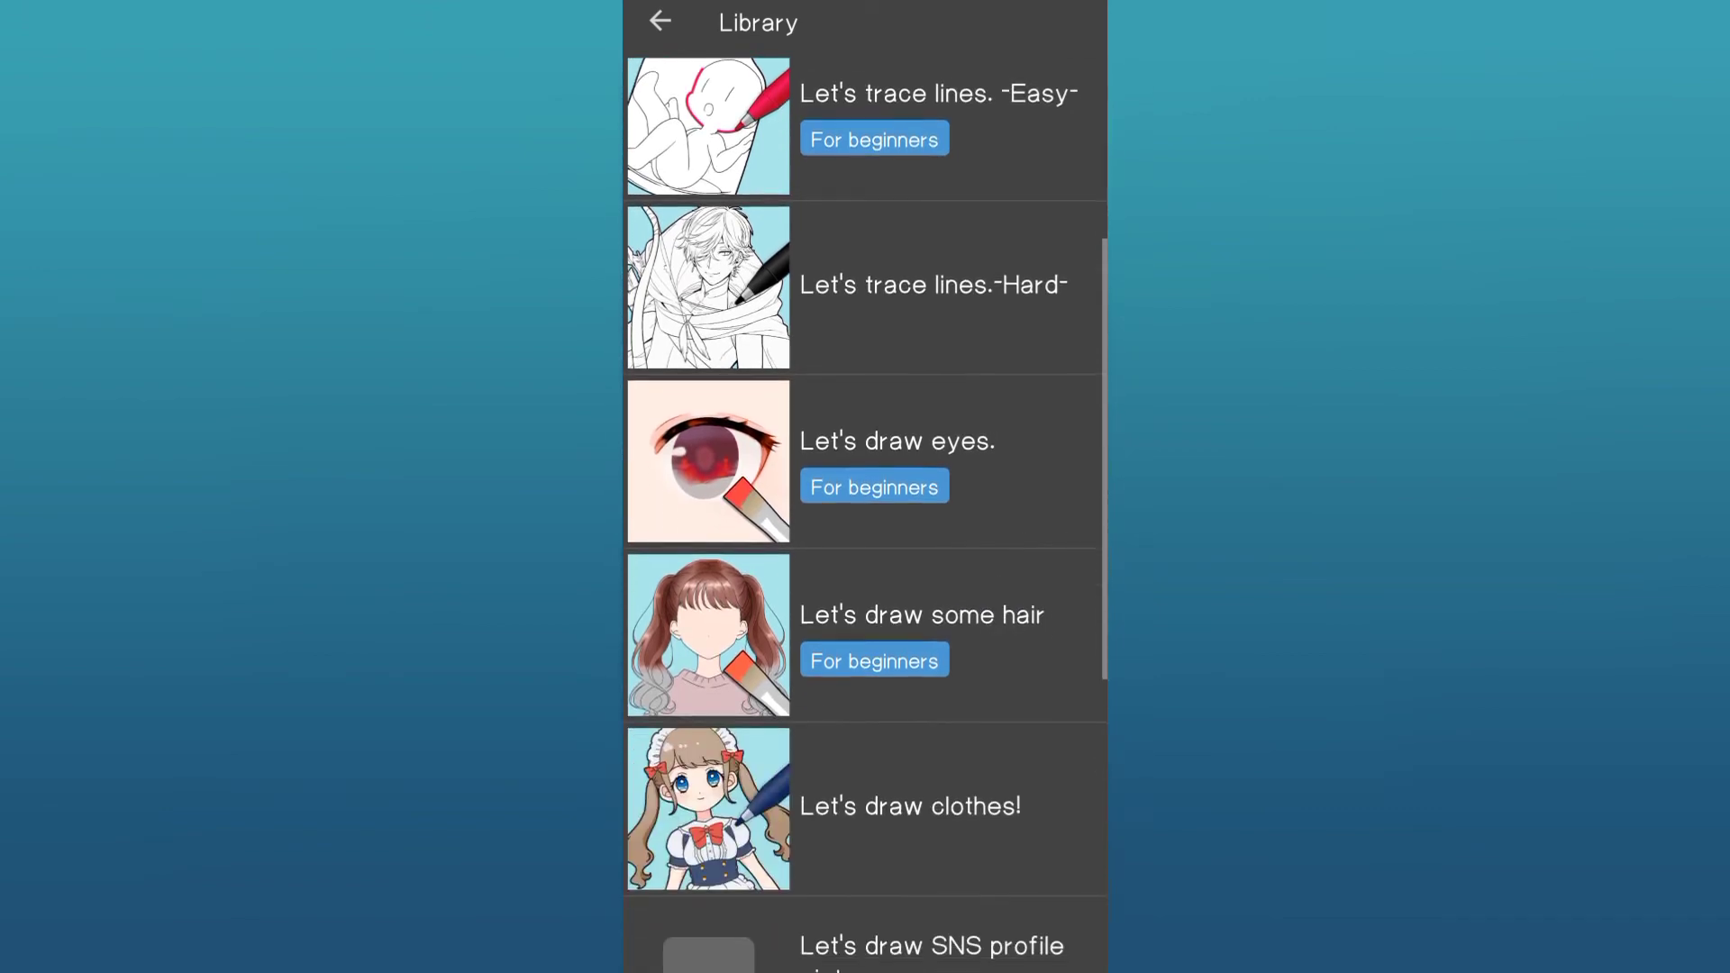
pyautogui.scroll(-3, 978, 694)
pyautogui.scroll(-2, 985, 656)
pyautogui.scroll(-1, 945, 745)
pyautogui.scroll(-1, 944, 745)
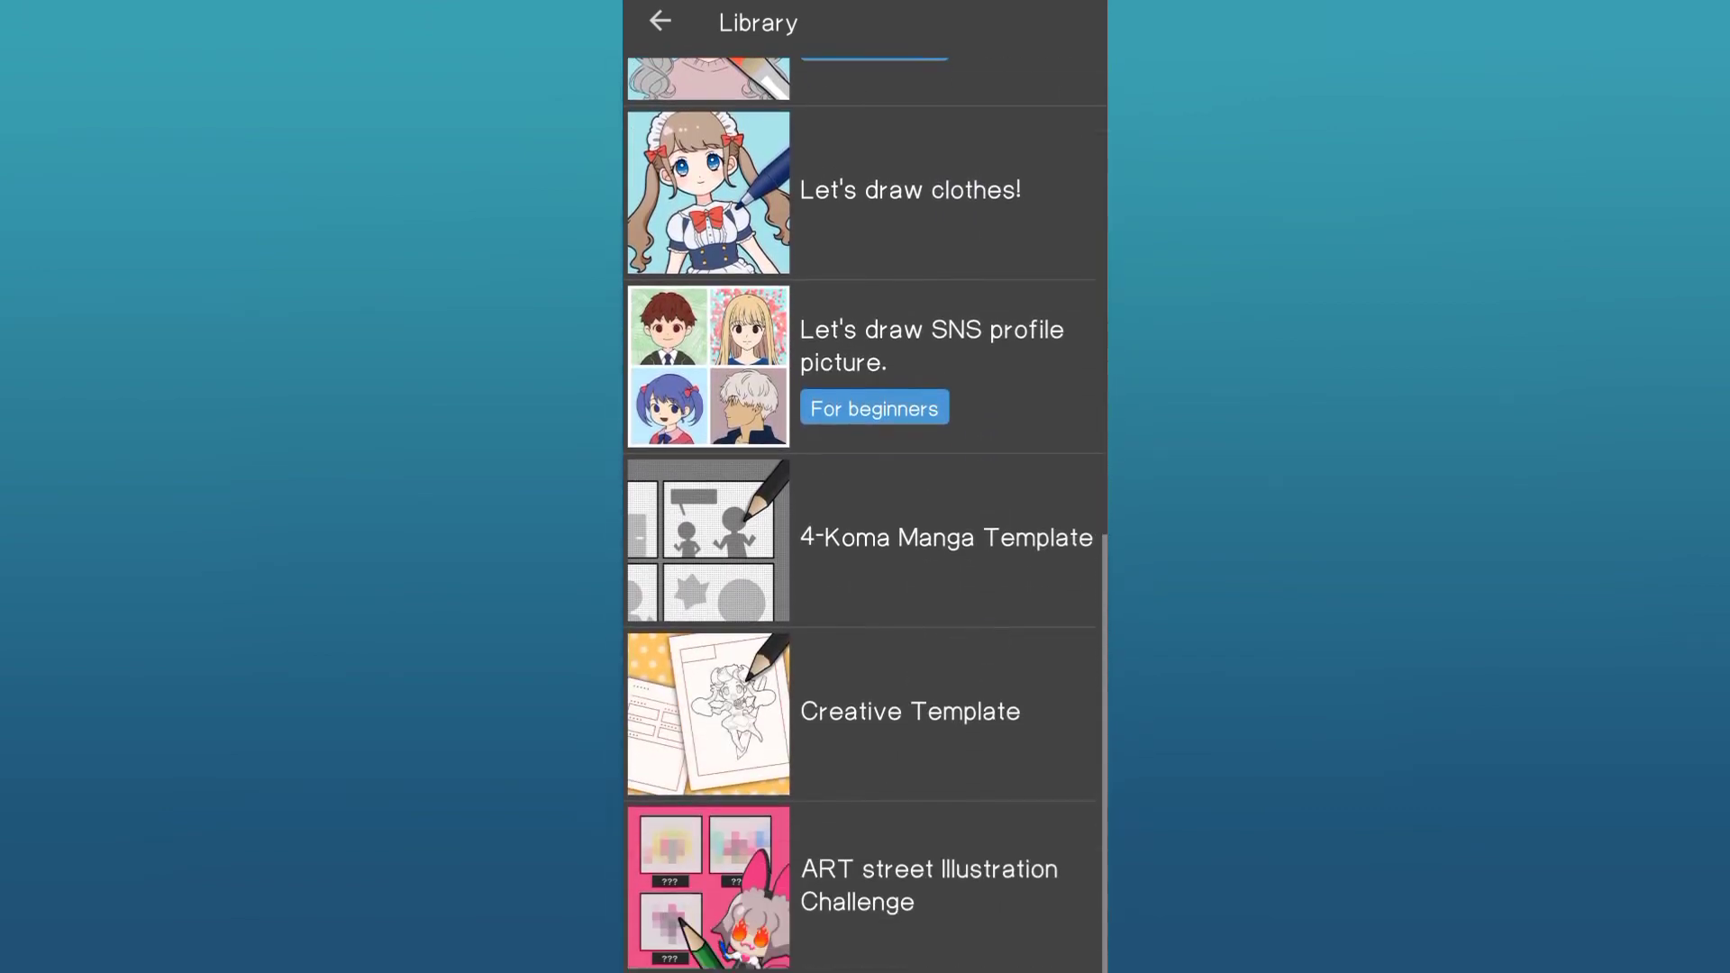
pyautogui.scroll(5, 943, 757)
pyautogui.scroll(5, 943, 765)
pyautogui.scroll(1, 943, 764)
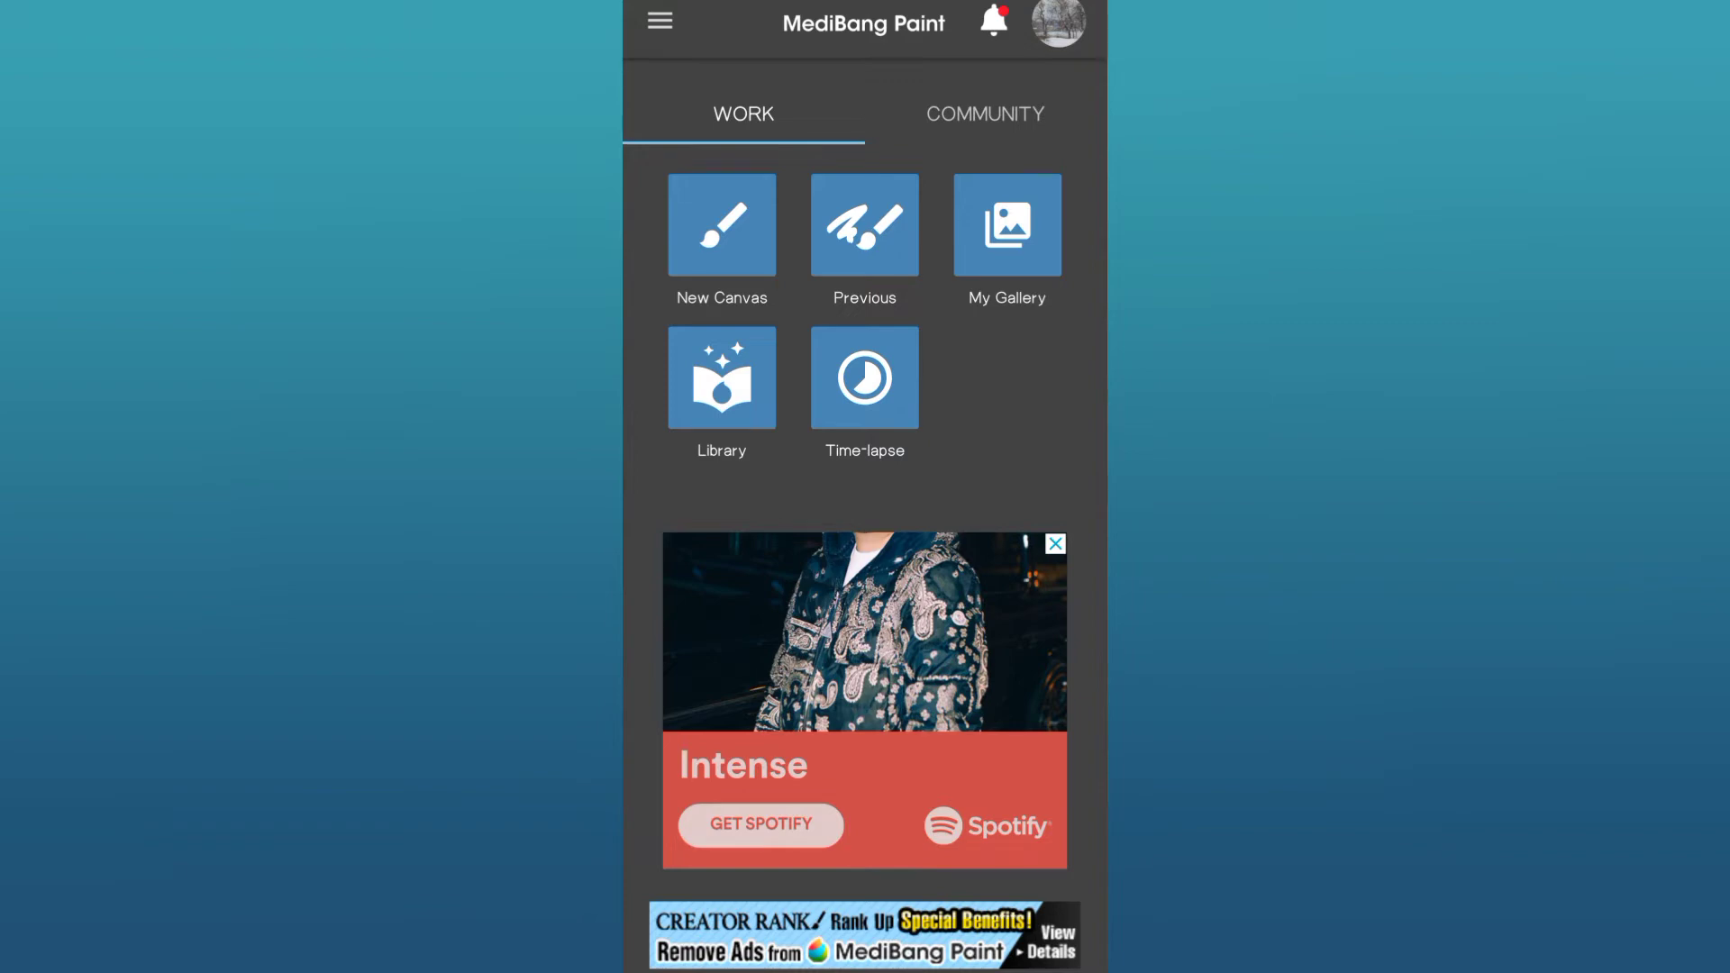
pyautogui.click(722, 224)
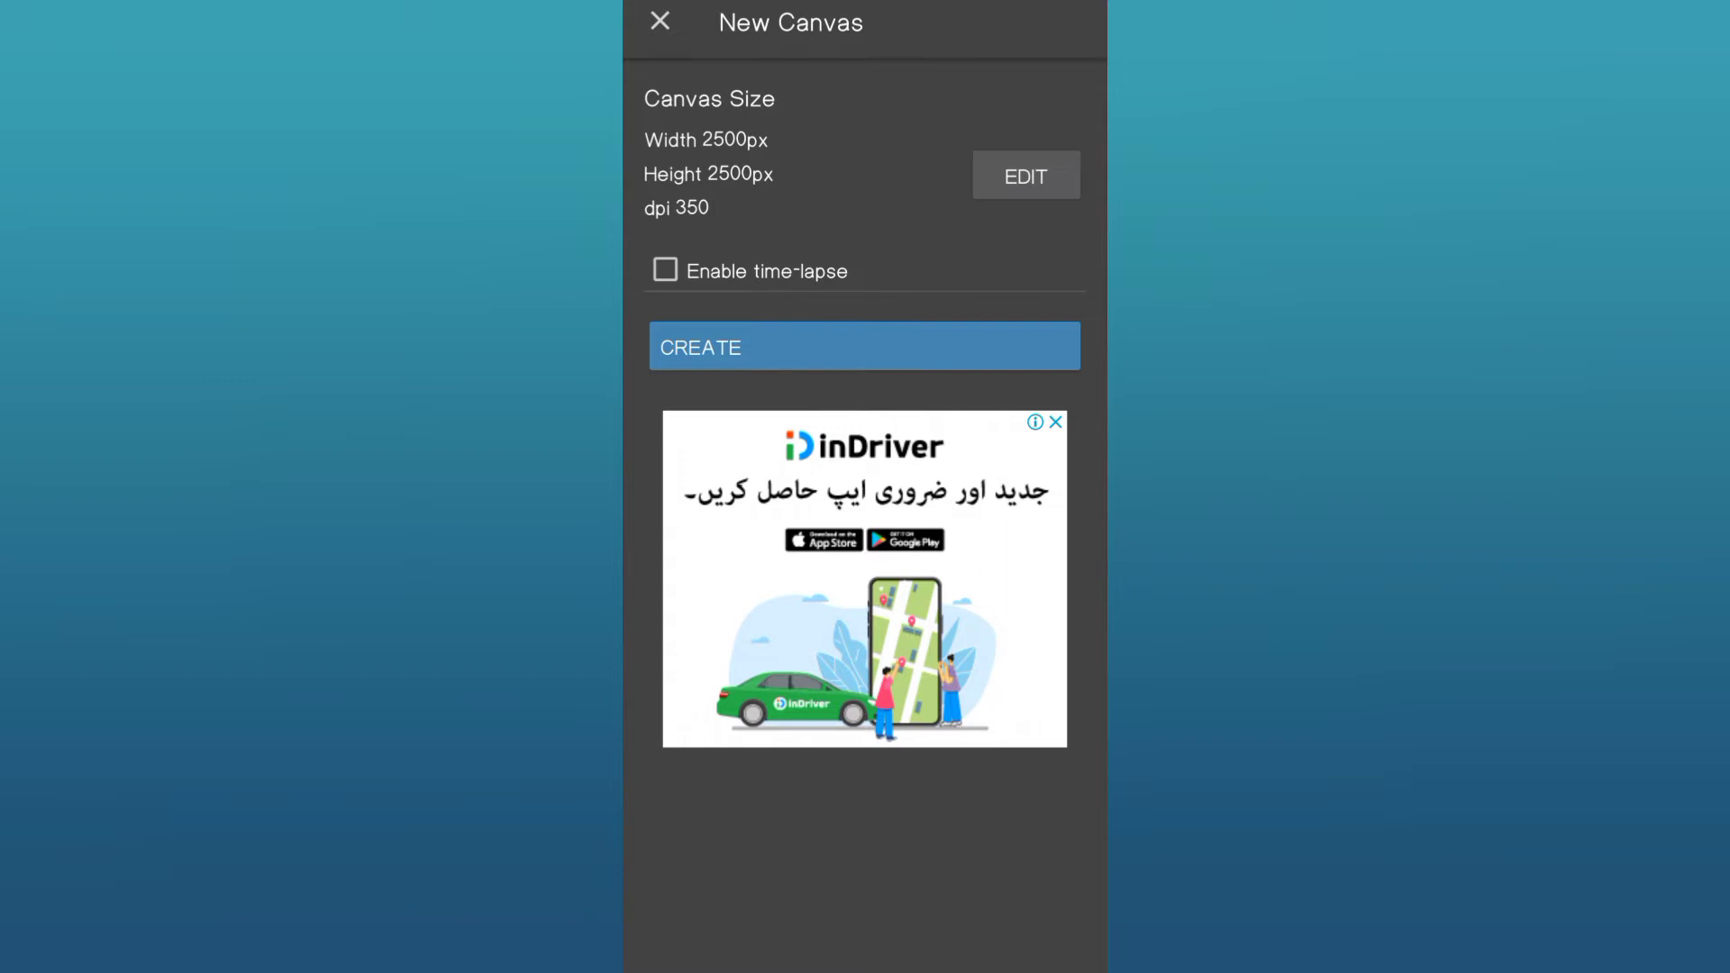
# Edit the canvas size, entering 1080 px for width and 1080 px for height.
pyautogui.click(1027, 175)
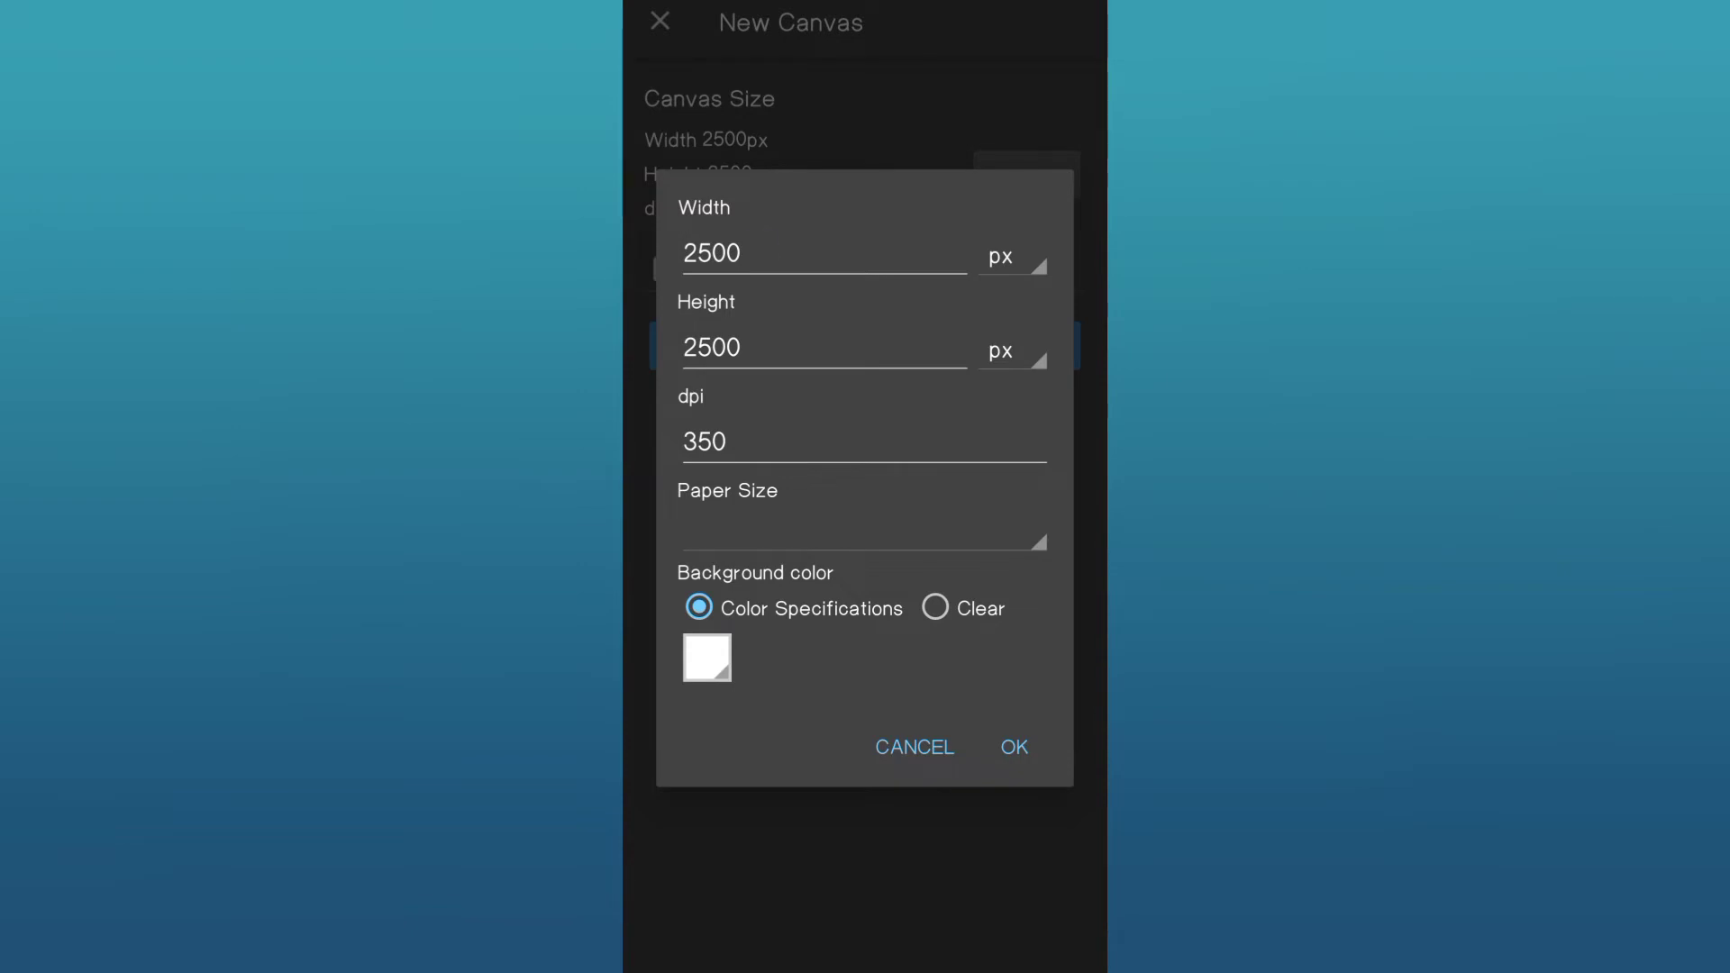
pyautogui.click(739, 261)
pyautogui.press('BackSpace')
pyautogui.press('BackSpace')
pyautogui.press('BackSpace')
pyautogui.press('BackSpace')
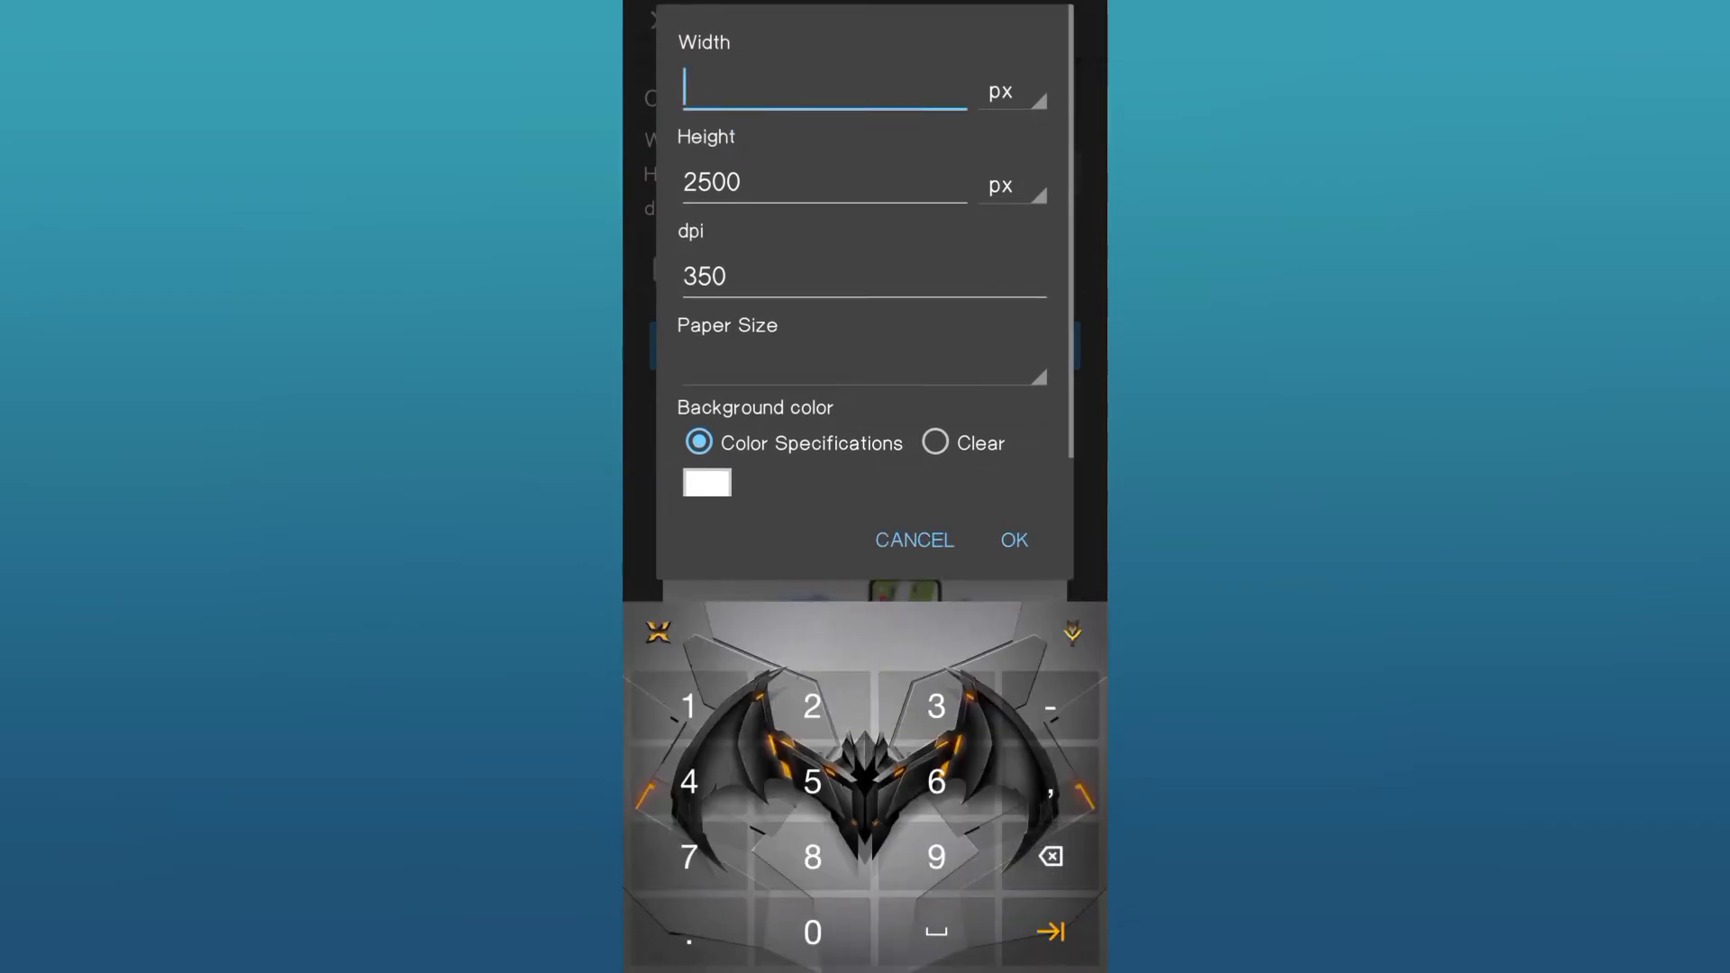
pyautogui.write('1000')
pyautogui.press('BackSpace')
pyautogui.press('BackSpace')
pyautogui.write('80')
pyautogui.click(753, 181)
pyautogui.press('BackSpace')
pyautogui.press('BackSpace')
pyautogui.press('BackSpace')
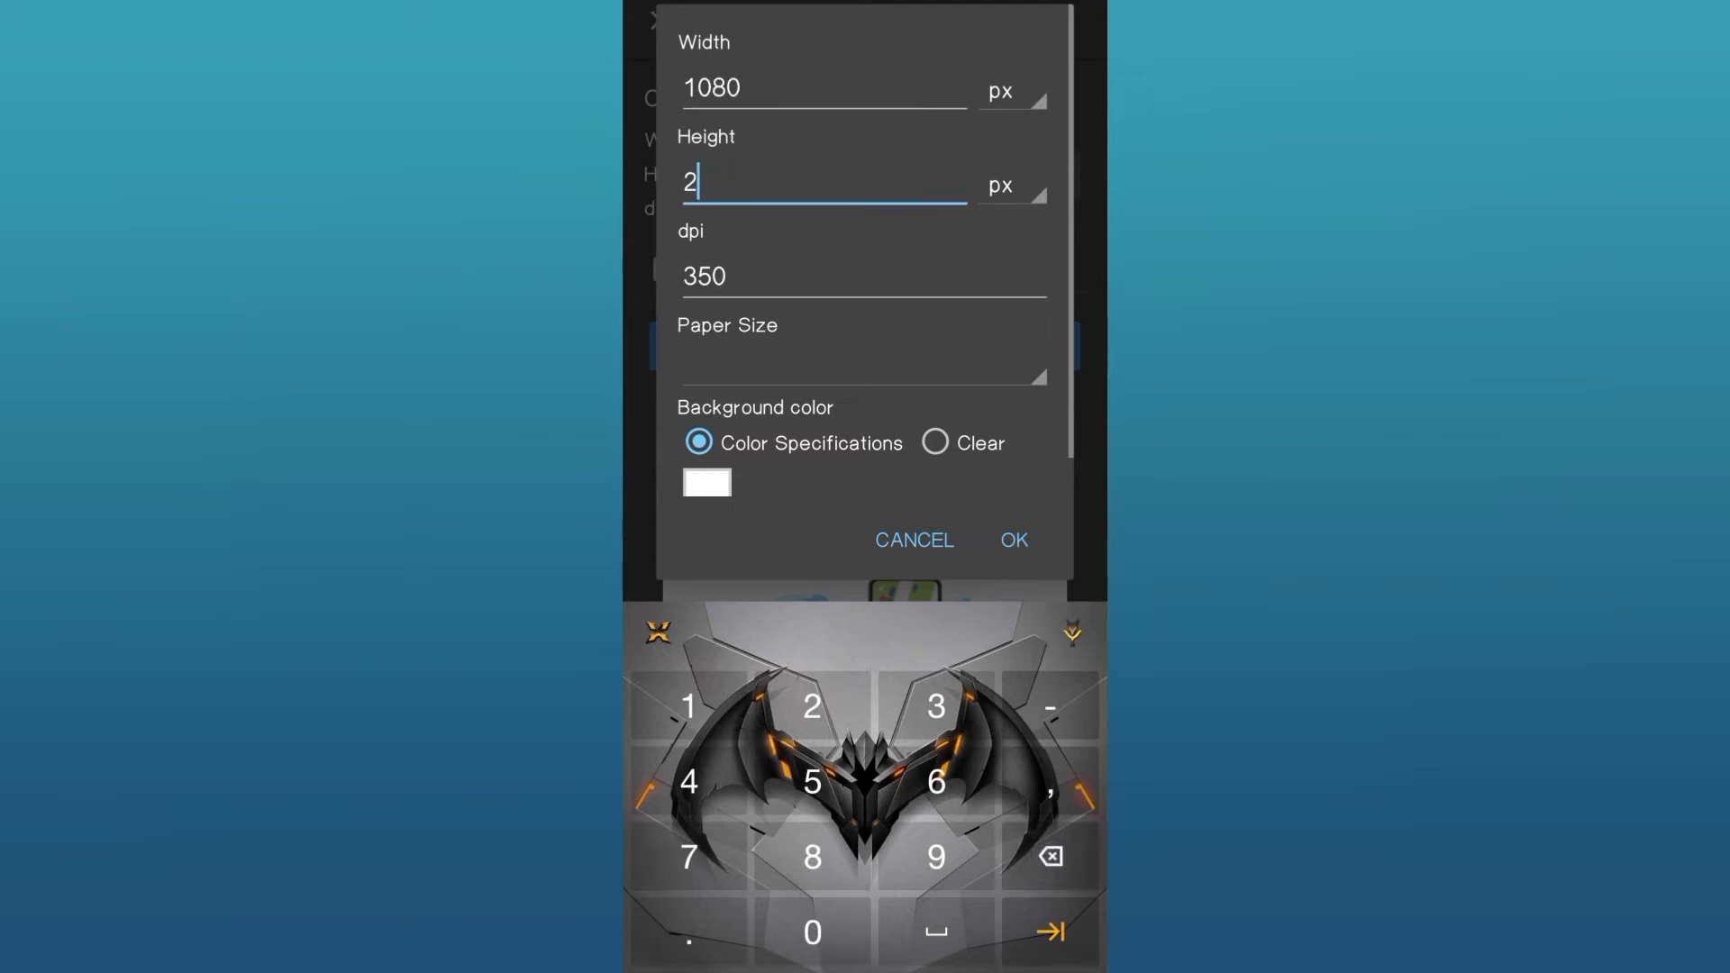
pyautogui.press('BackSpace')
pyautogui.write('1080')
# Keep the width unit in pixels, move to the dpi field, then bring up paper presets.
pyautogui.click(1009, 91)
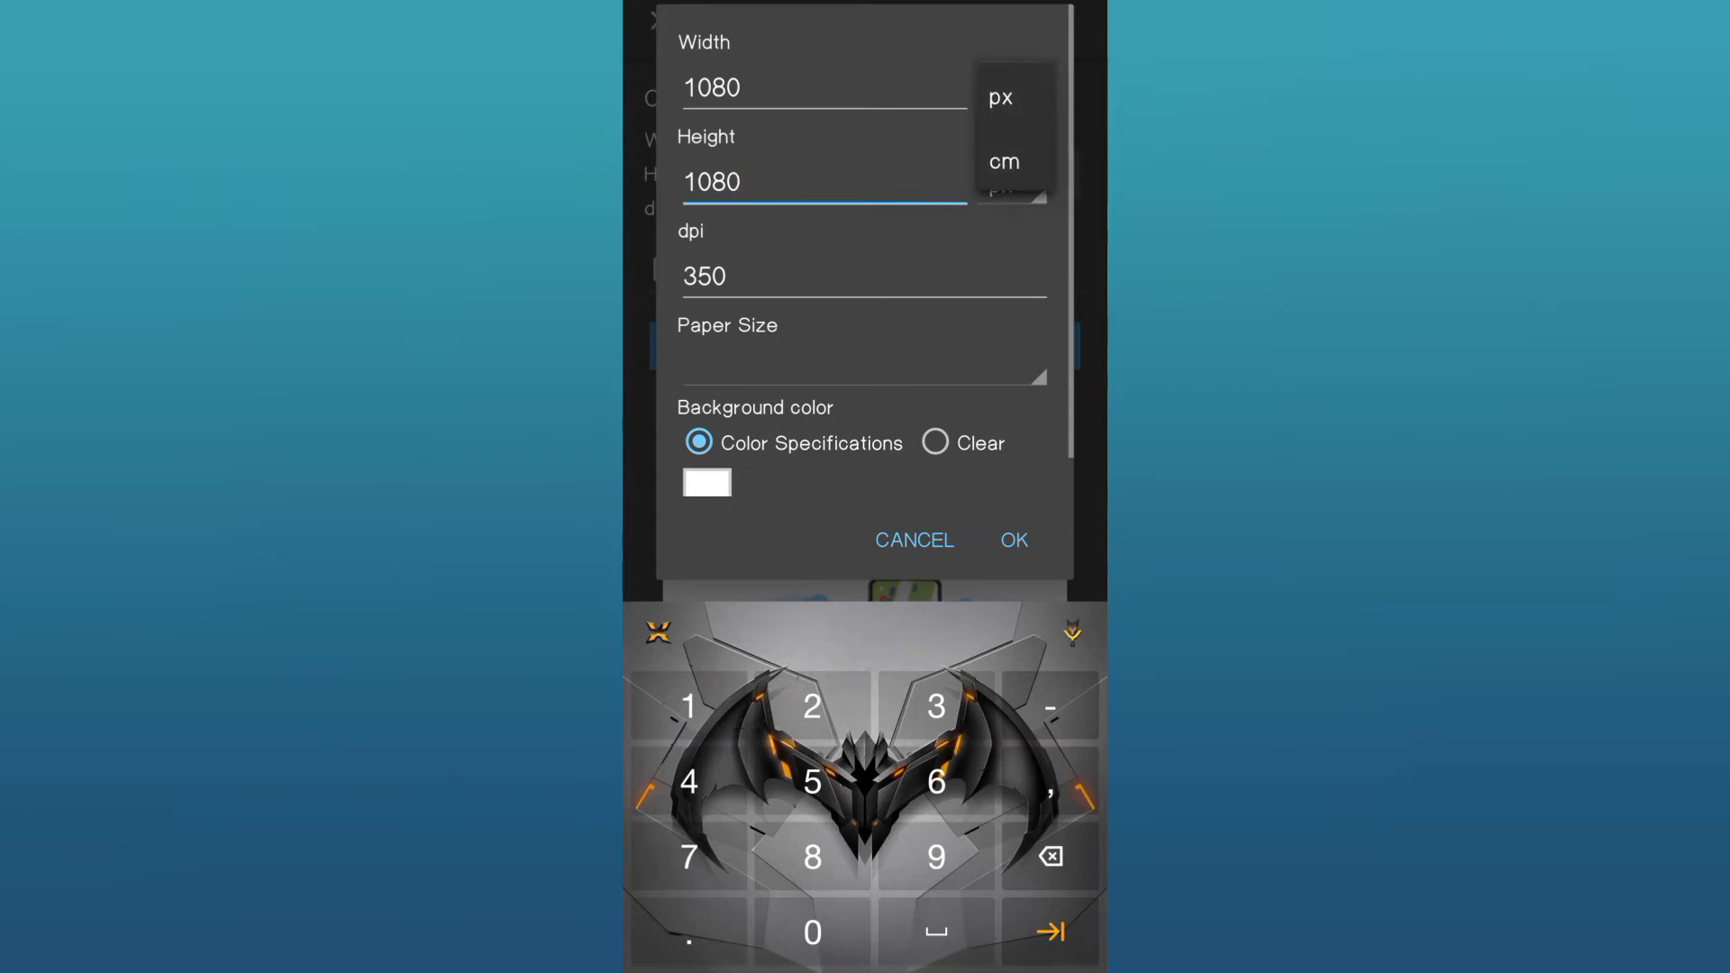
pyautogui.click(1000, 98)
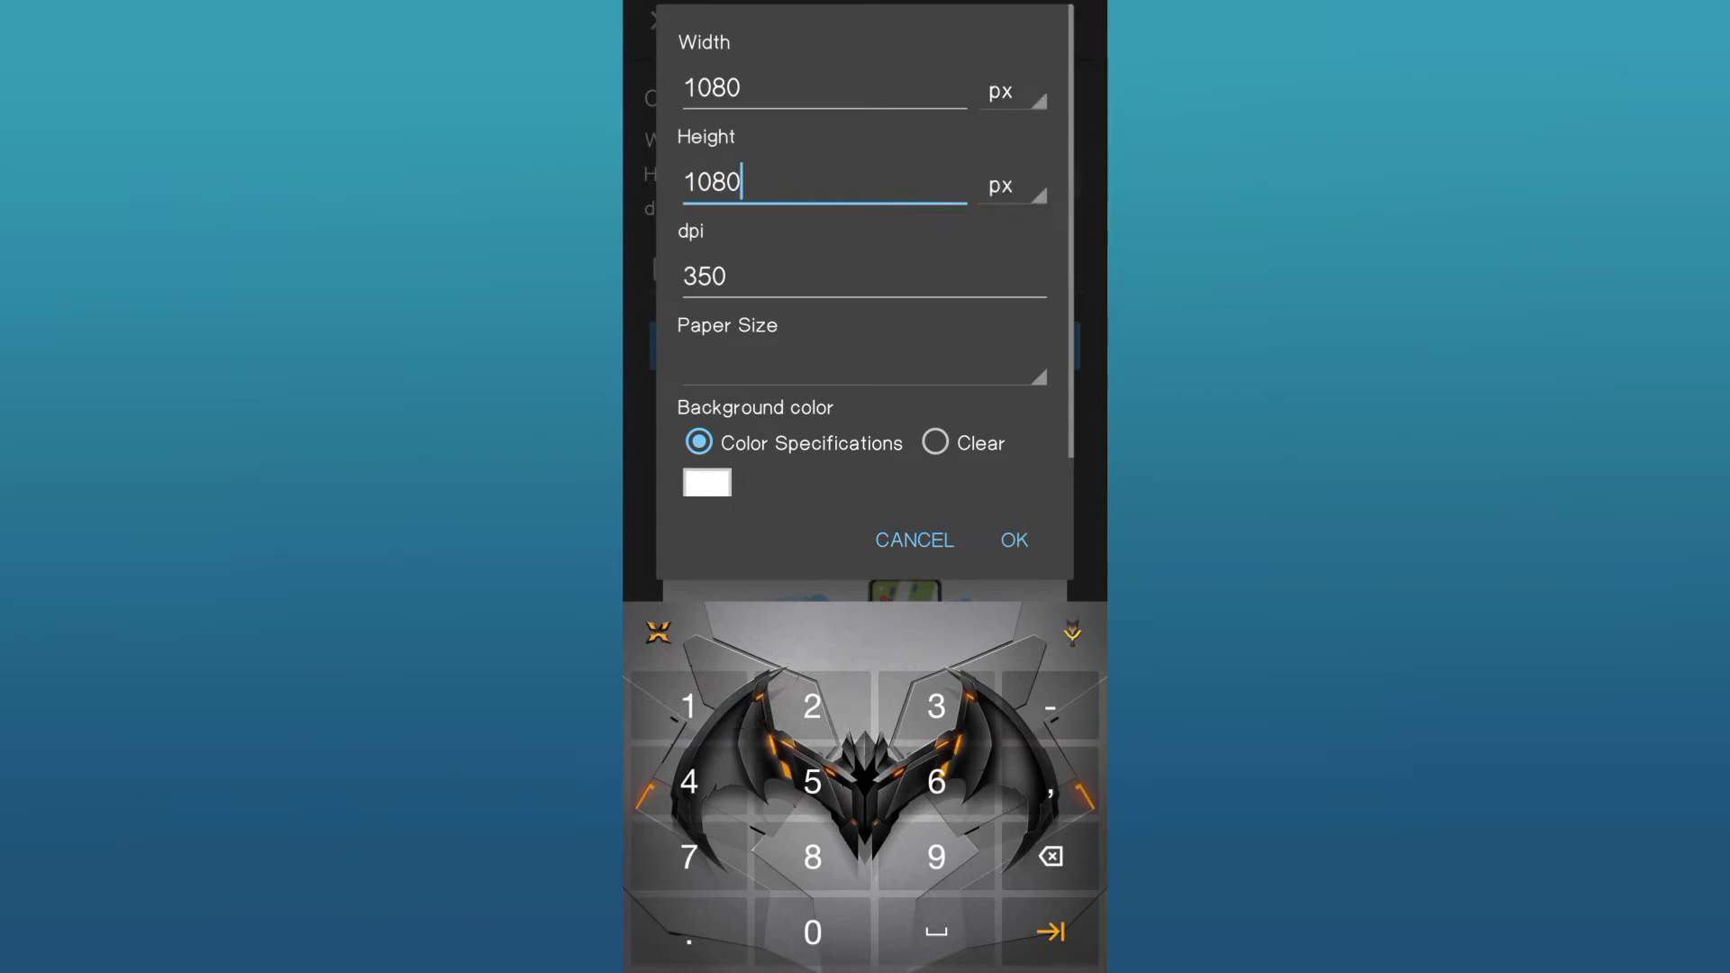
pyautogui.click(727, 275)
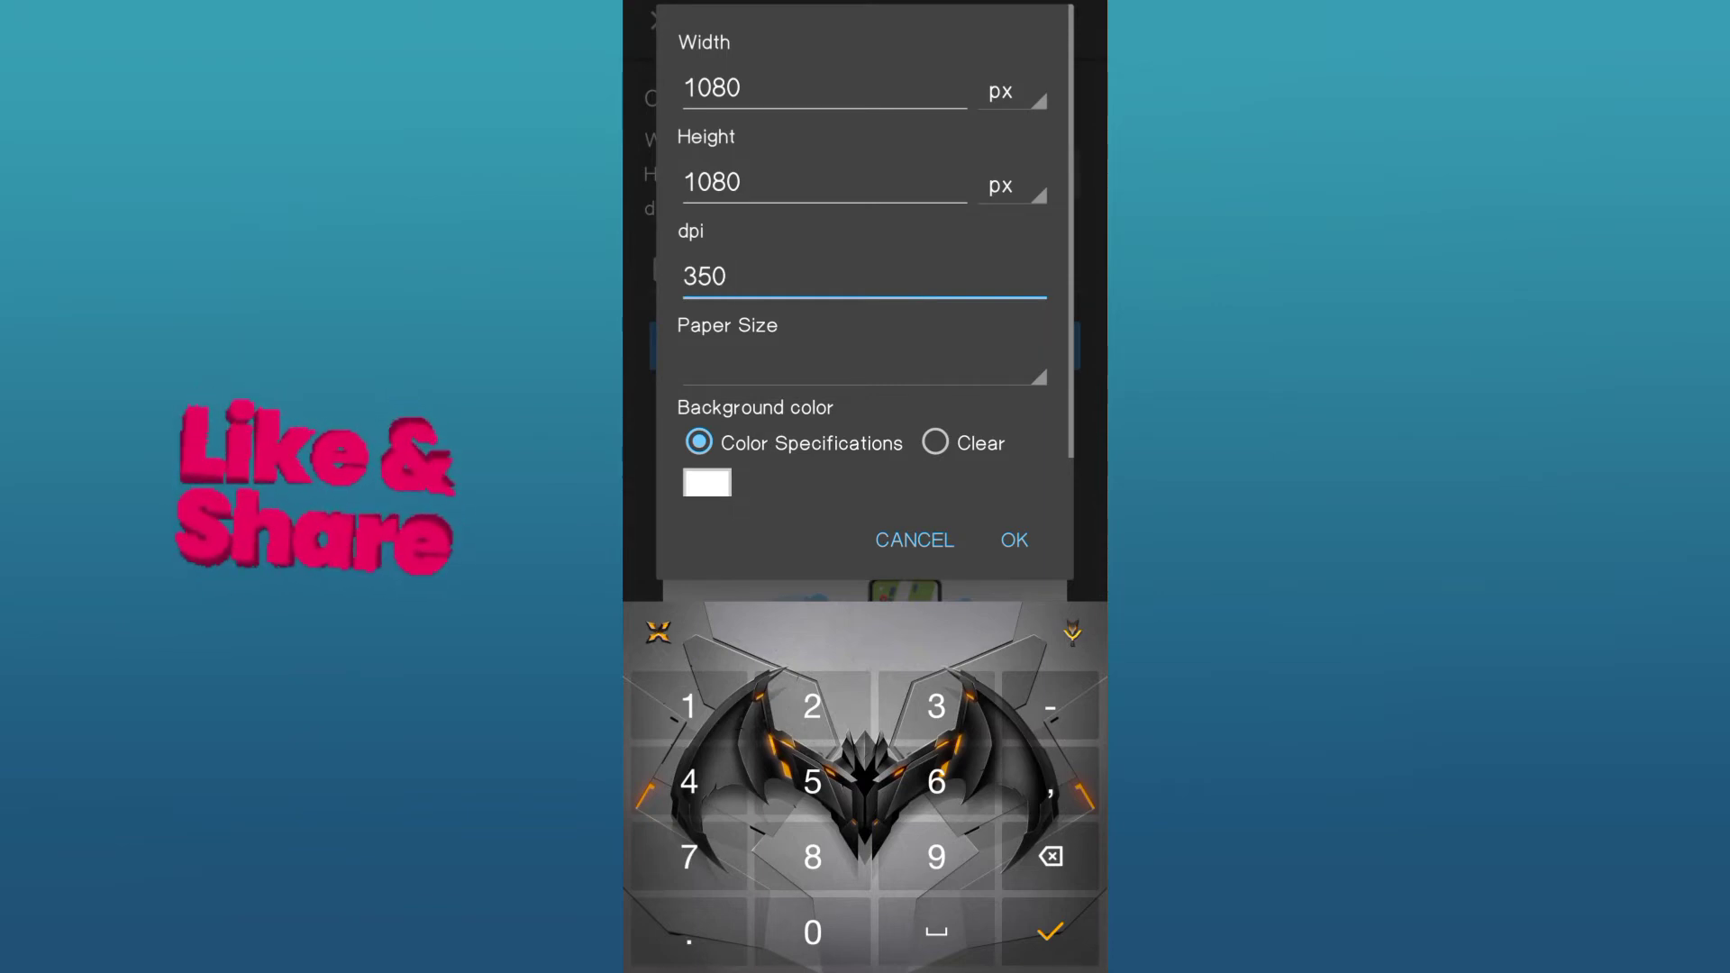
pyautogui.hotkey('shift', 'Tab')
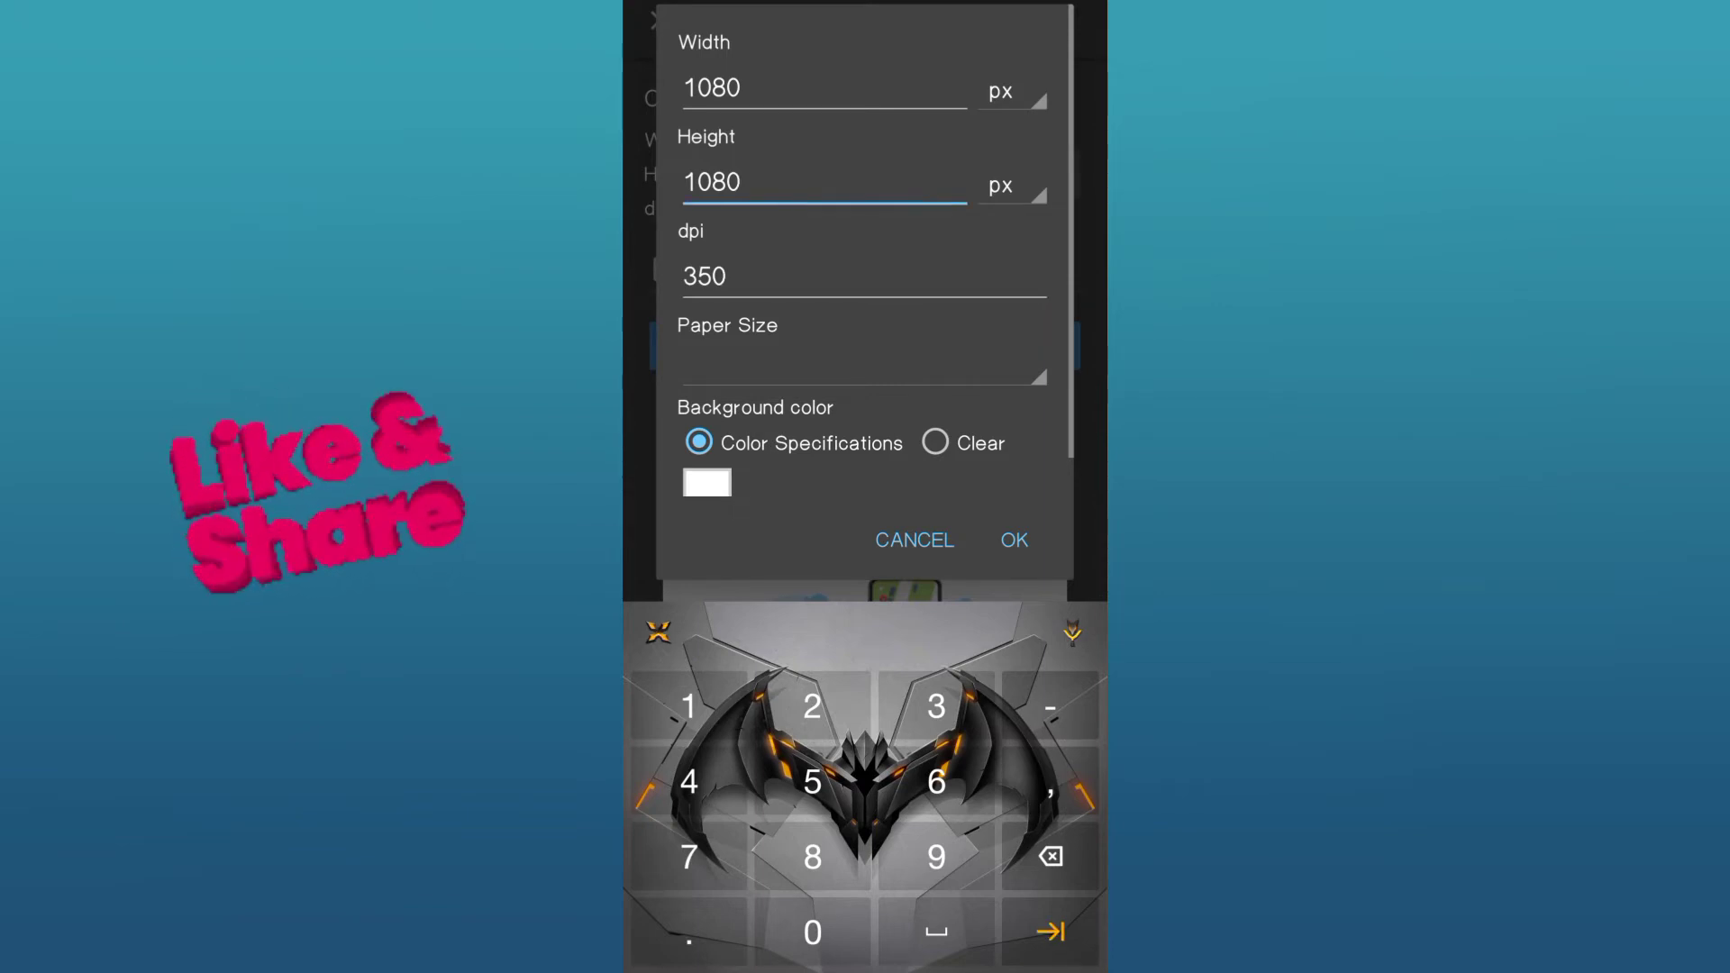
pyautogui.click(725, 275)
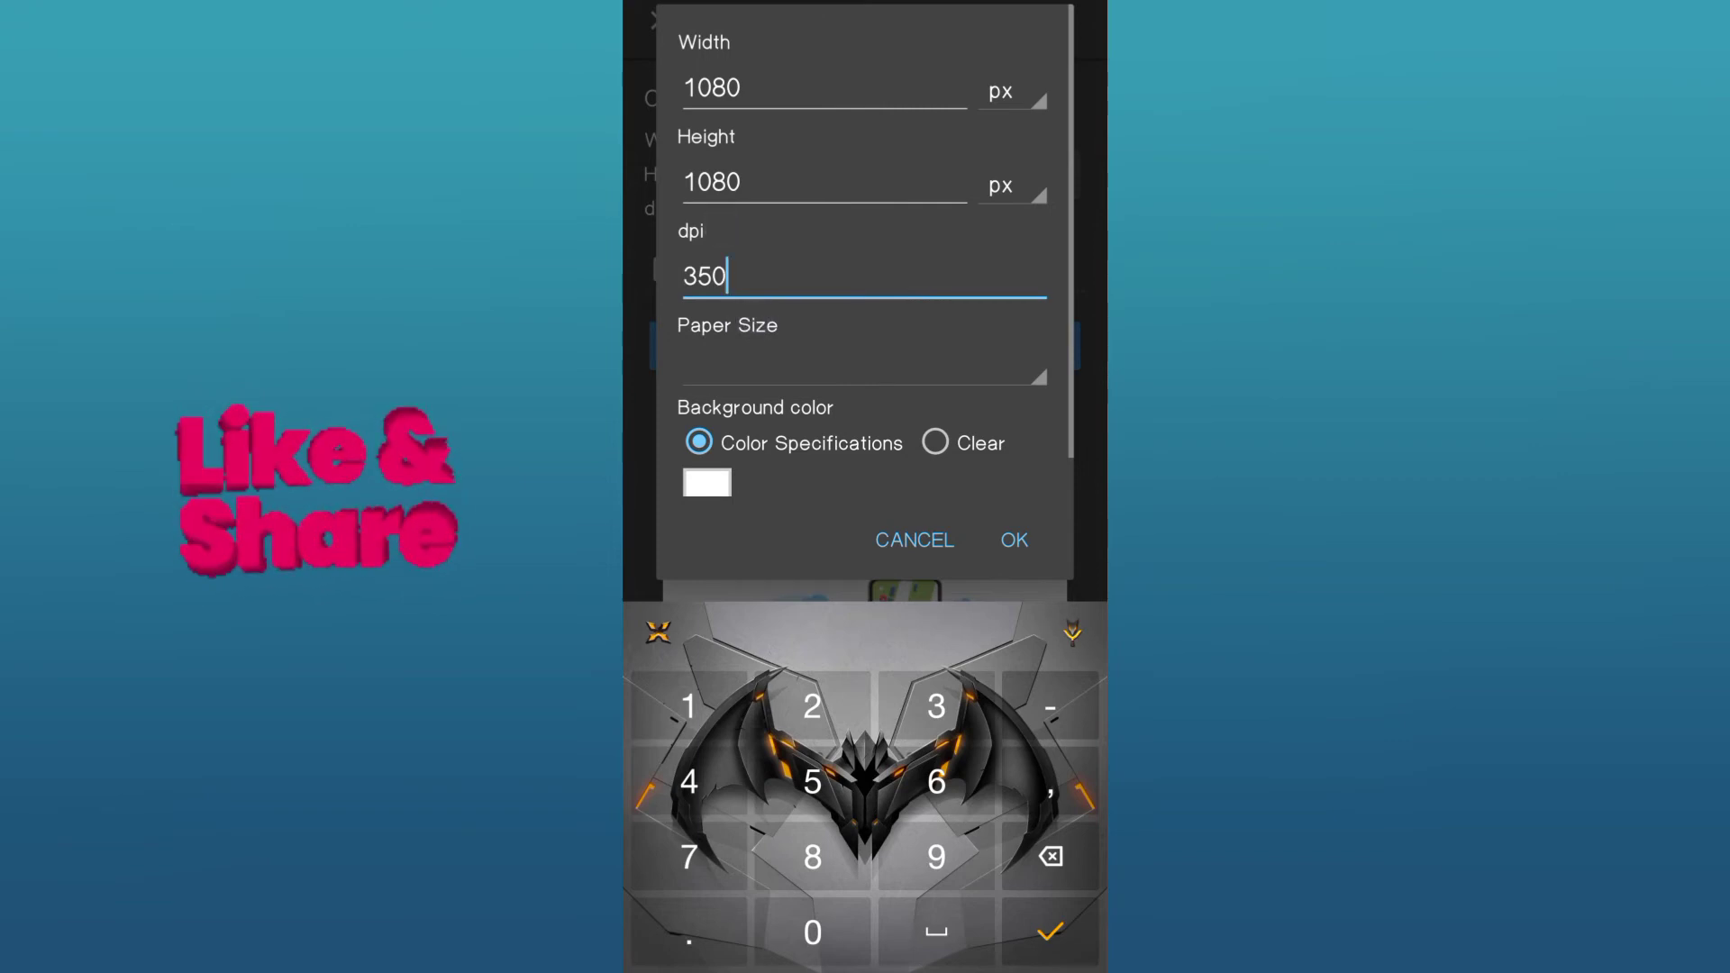
pyautogui.click(1047, 380)
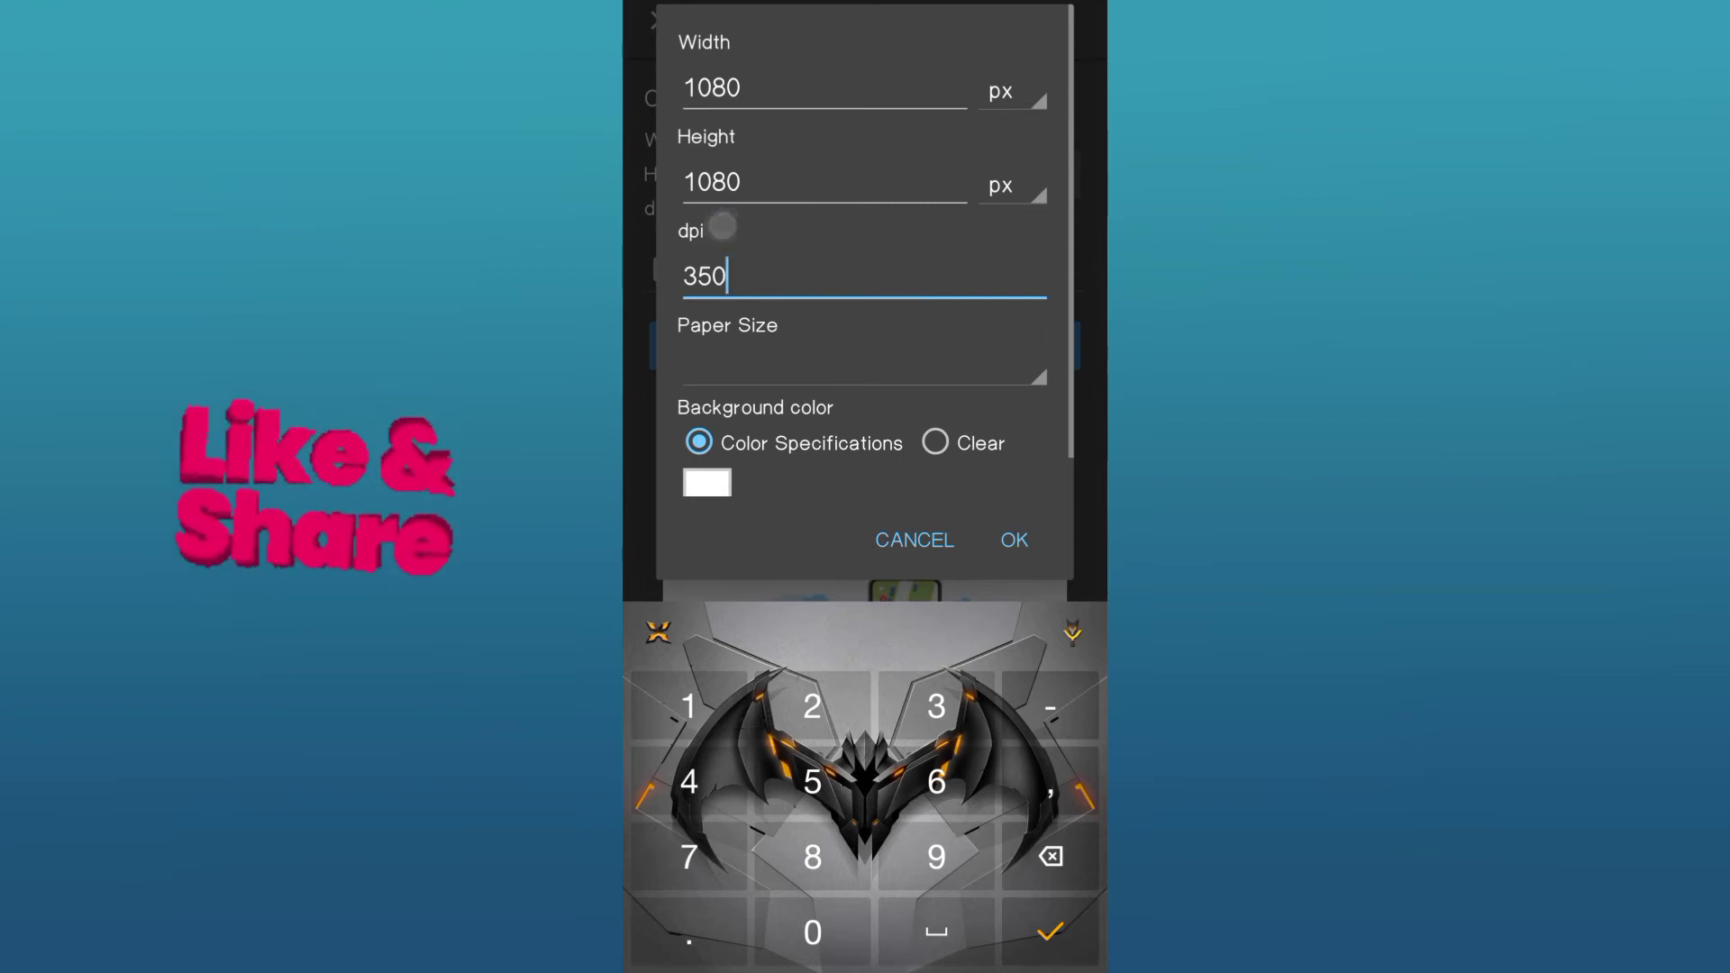
# Scroll through the paper size presets list and dismiss it without choosing one.
pyautogui.click(865, 372)
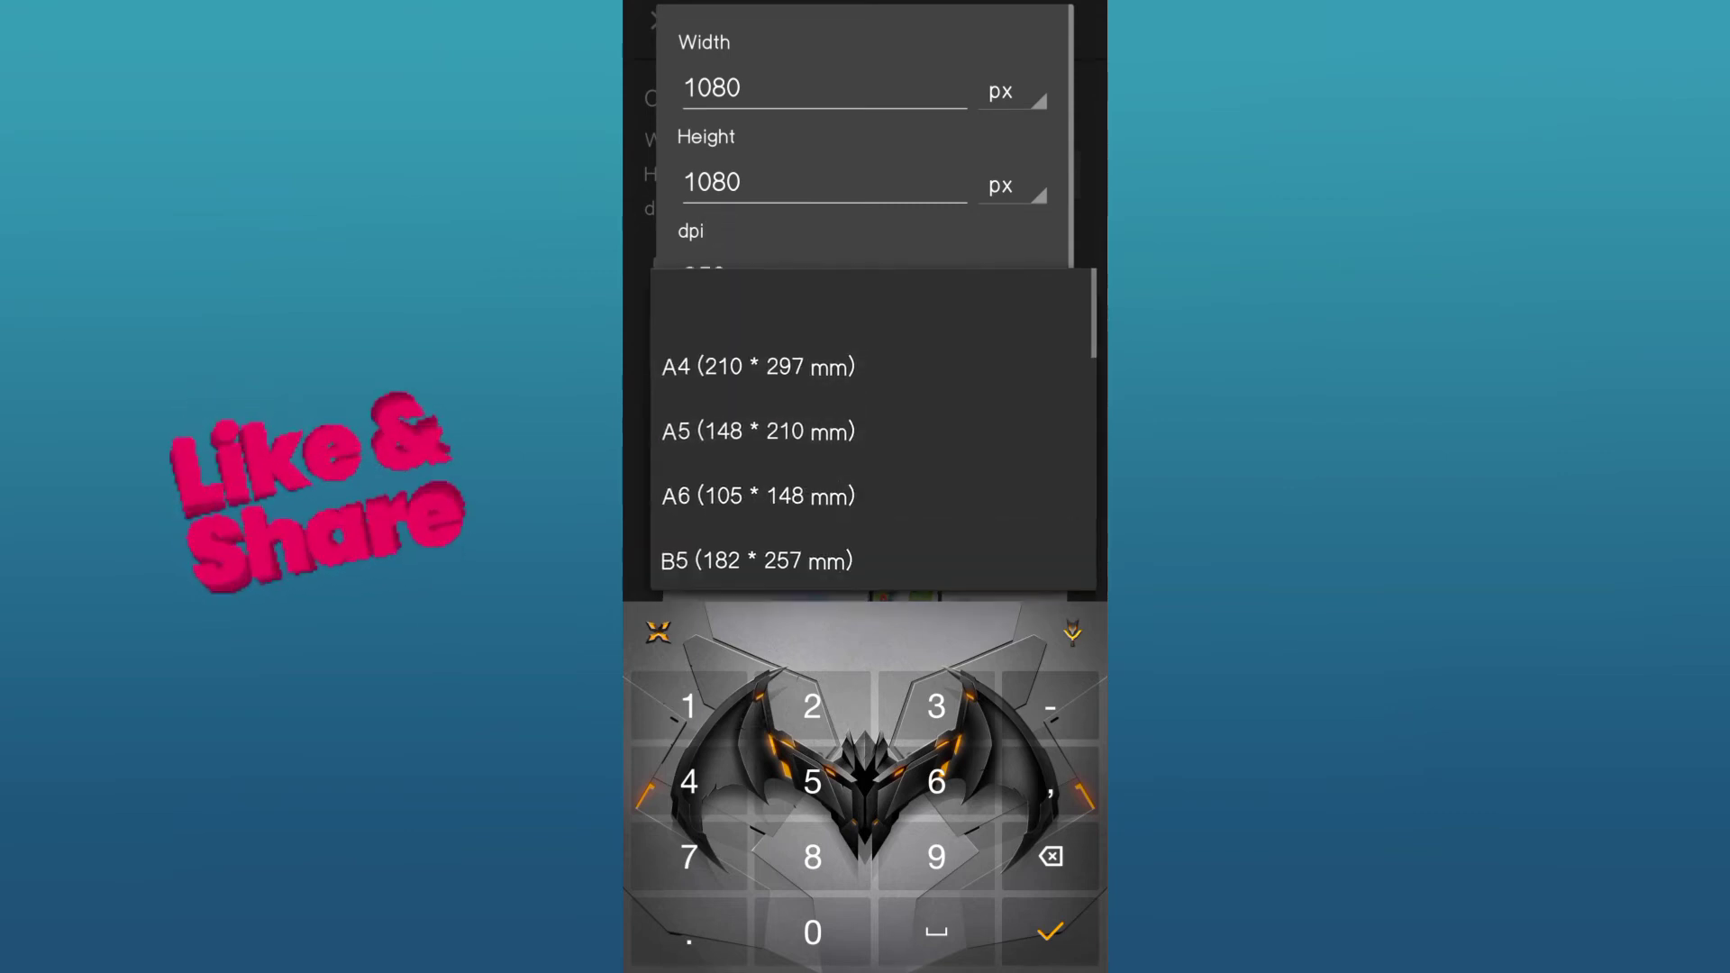
pyautogui.moveTo(958, 412); pyautogui.dragTo(965, 363)
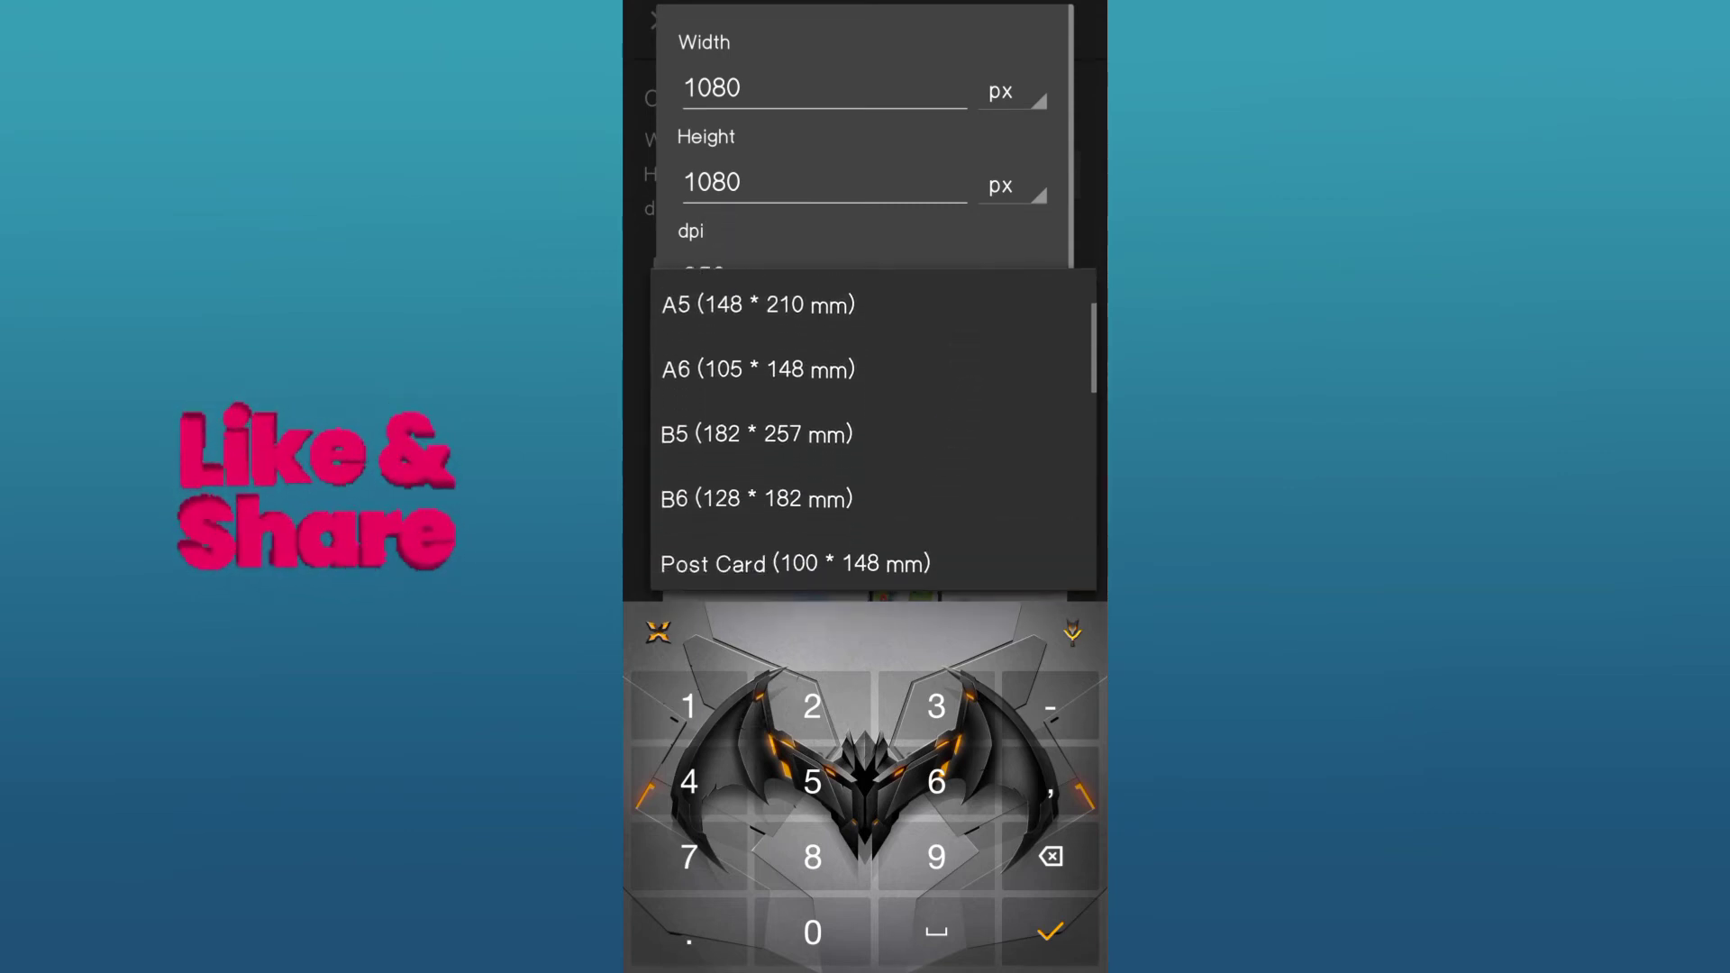
pyautogui.moveTo(978, 433); pyautogui.dragTo(981, 355)
pyautogui.moveTo(965, 436); pyautogui.dragTo(981, 329)
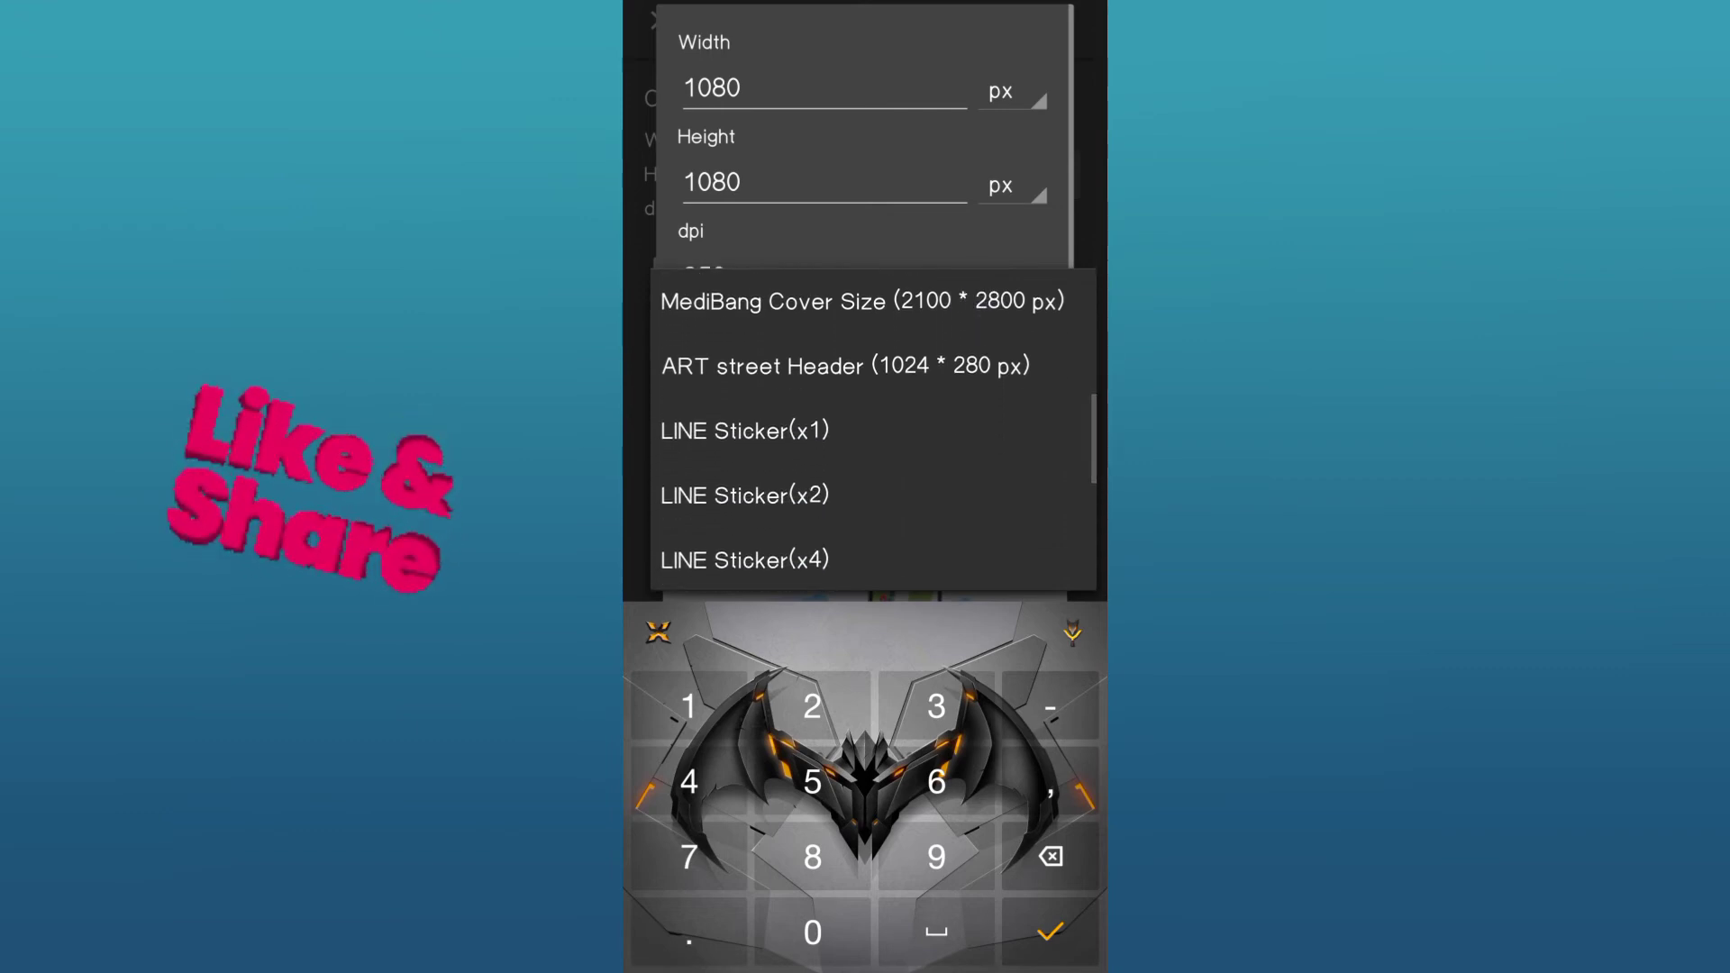
pyautogui.moveTo(960, 492); pyautogui.dragTo(973, 407)
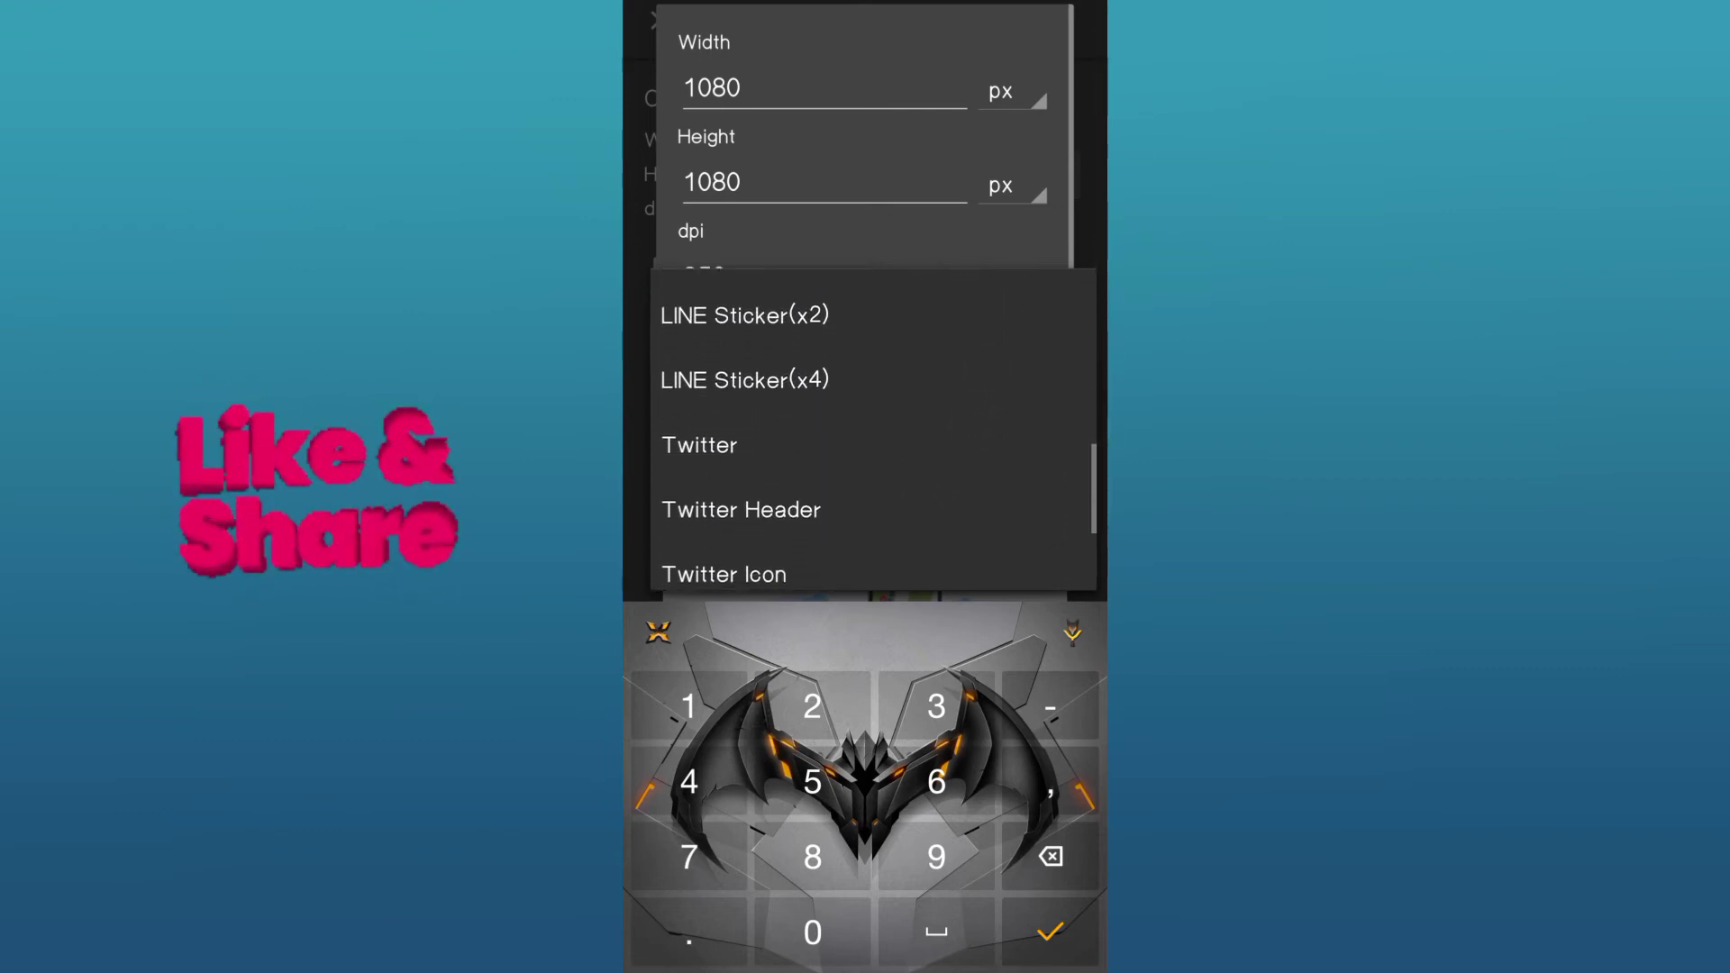
pyautogui.press('Escape')
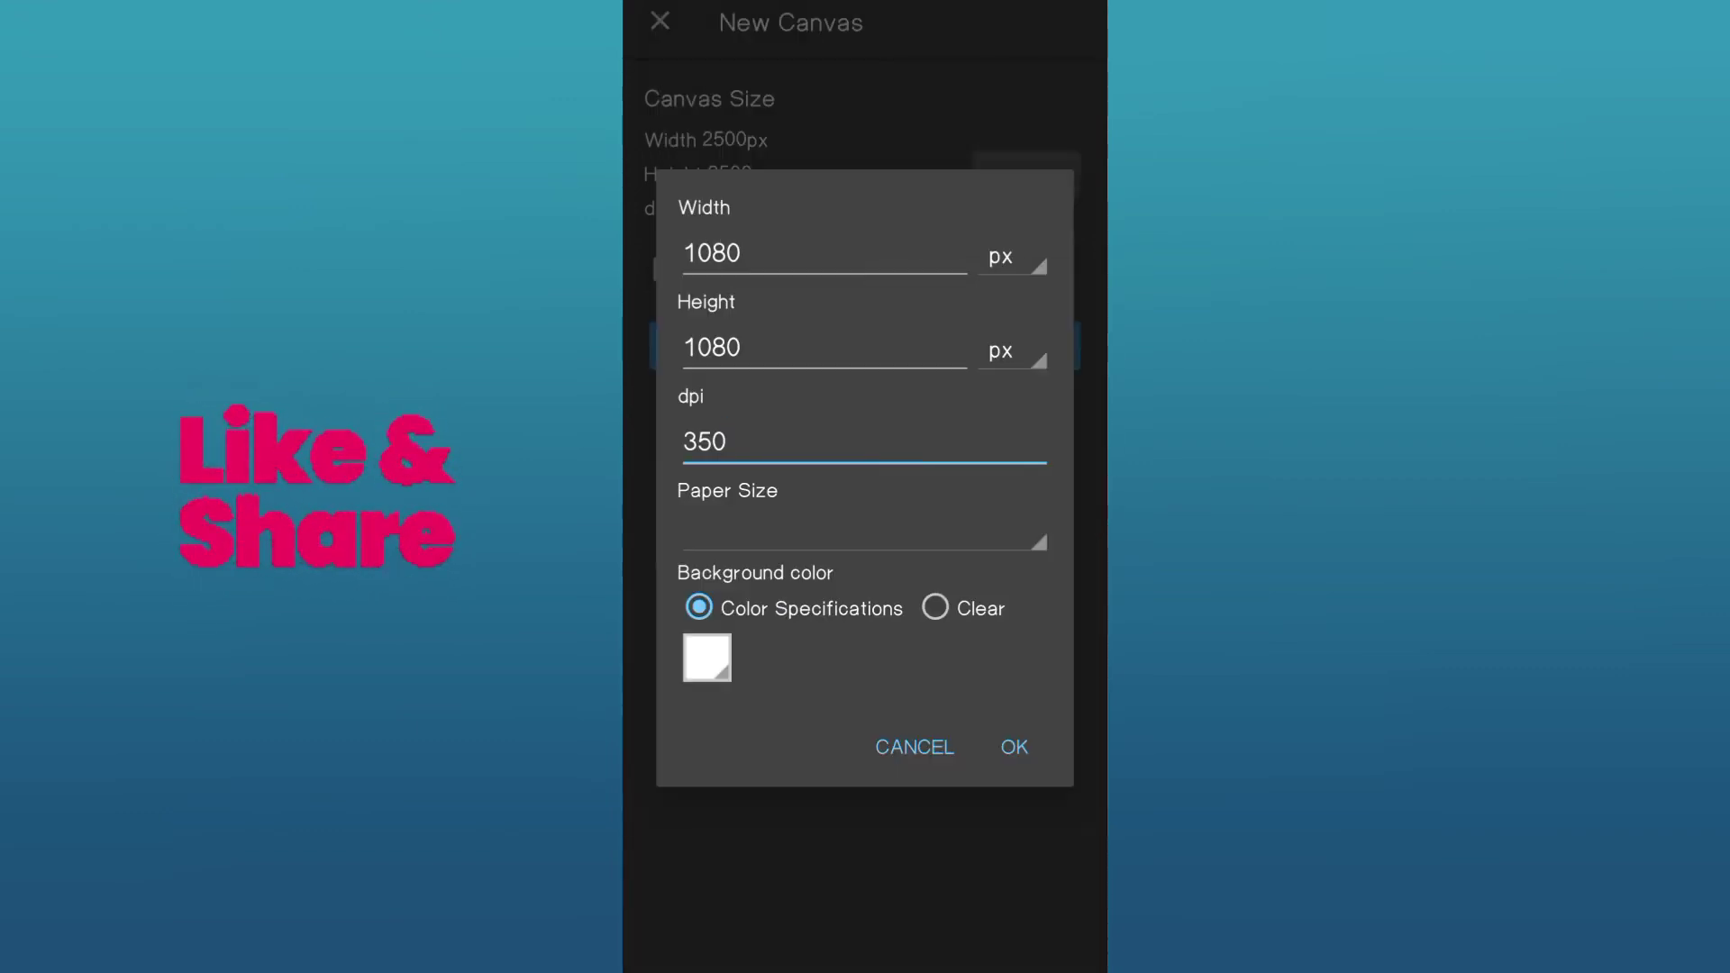
# Try background colour and transparency options, keep solid white, and confirm 1080 × 1080 px at 350 dpi.
pyautogui.click(708, 658)
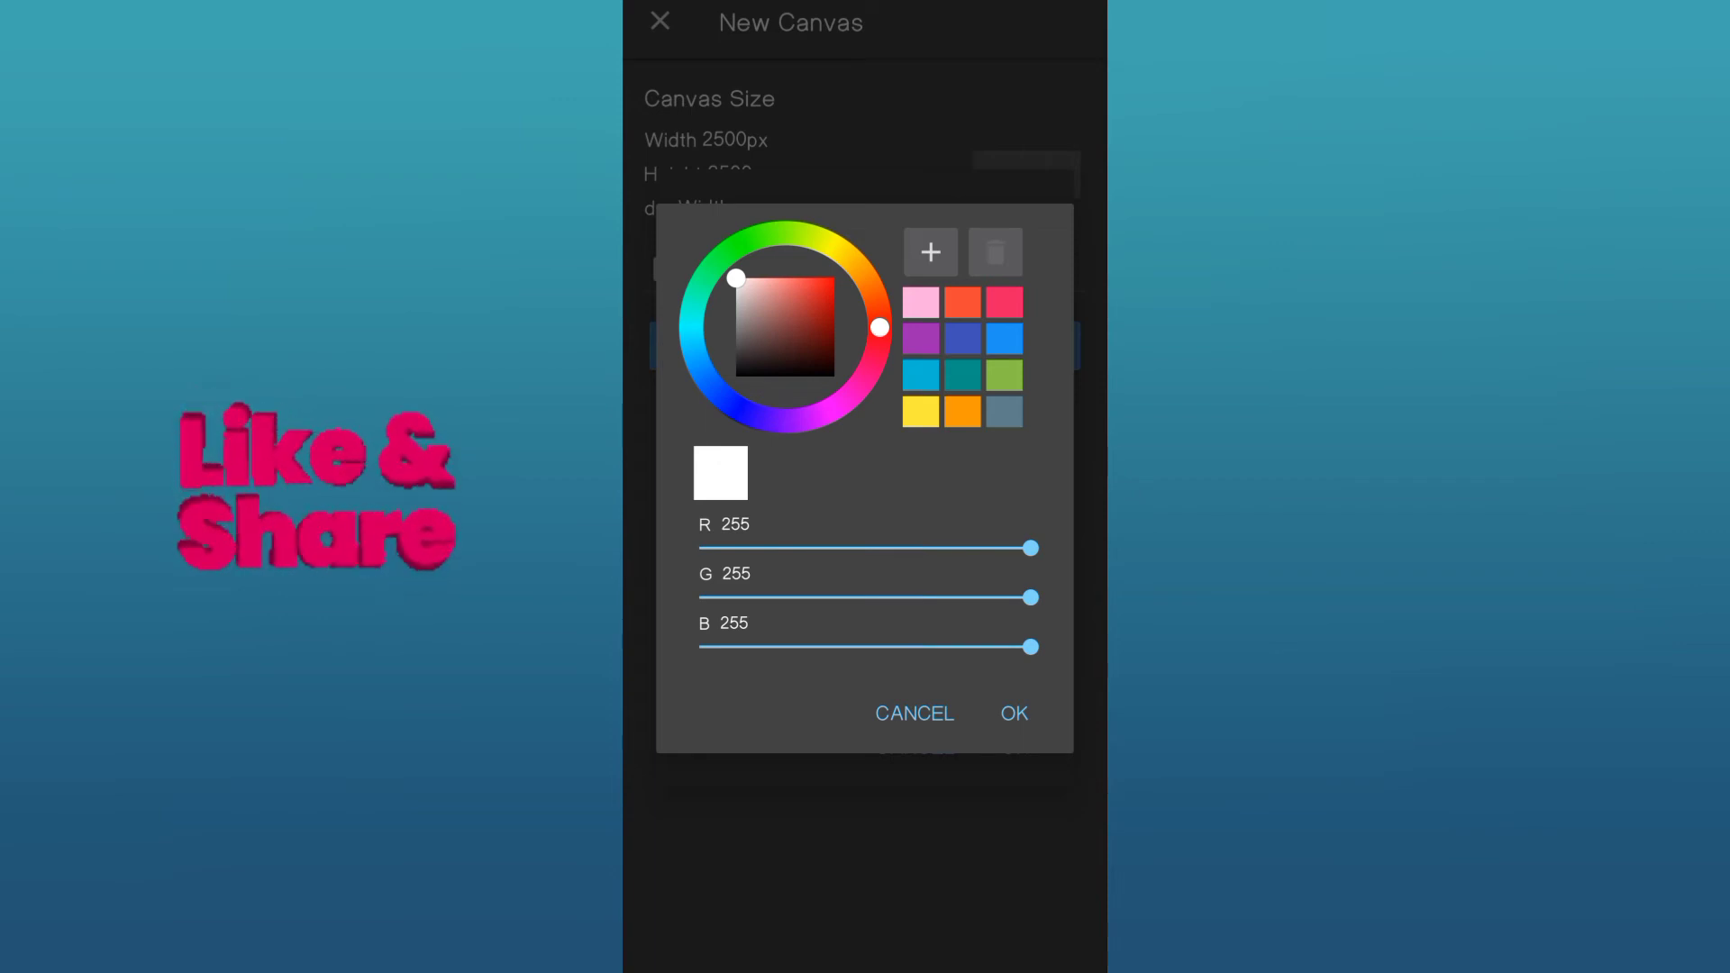
pyautogui.moveTo(880, 327)
pyautogui.mouseDown()
pyautogui.moveTo(881, 351)
pyautogui.moveTo(861, 270)
pyautogui.moveTo(868, 386)
pyautogui.mouseUp()
pyautogui.click(1014, 713)
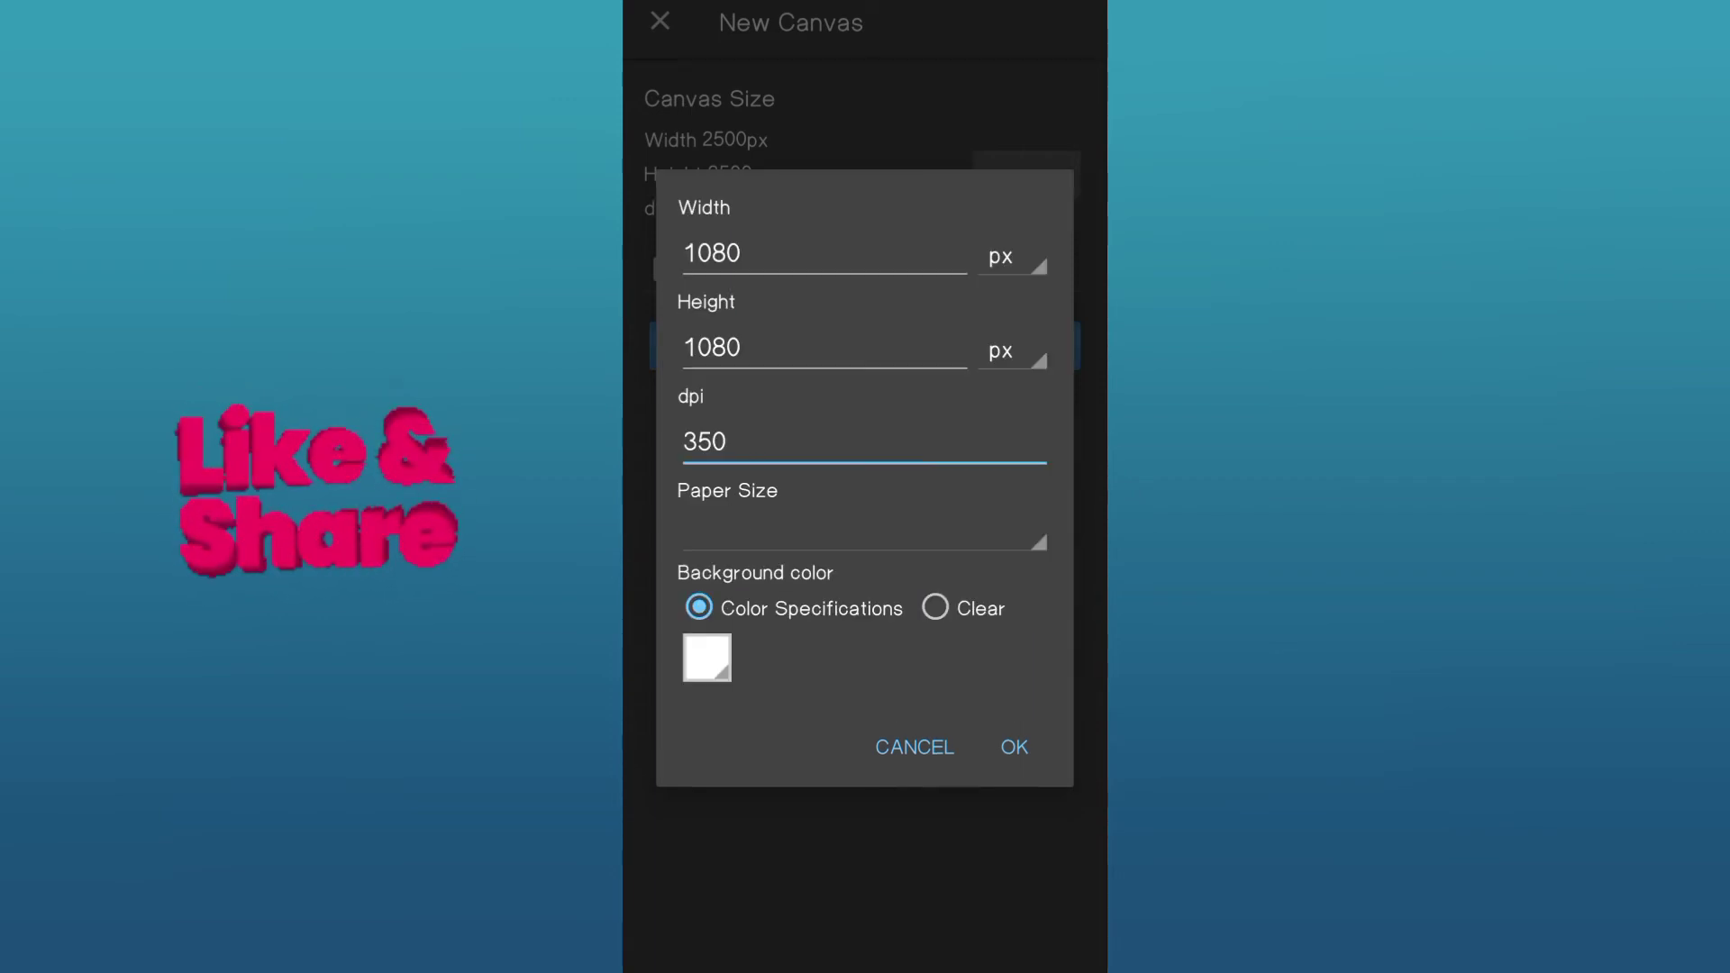
pyautogui.click(936, 606)
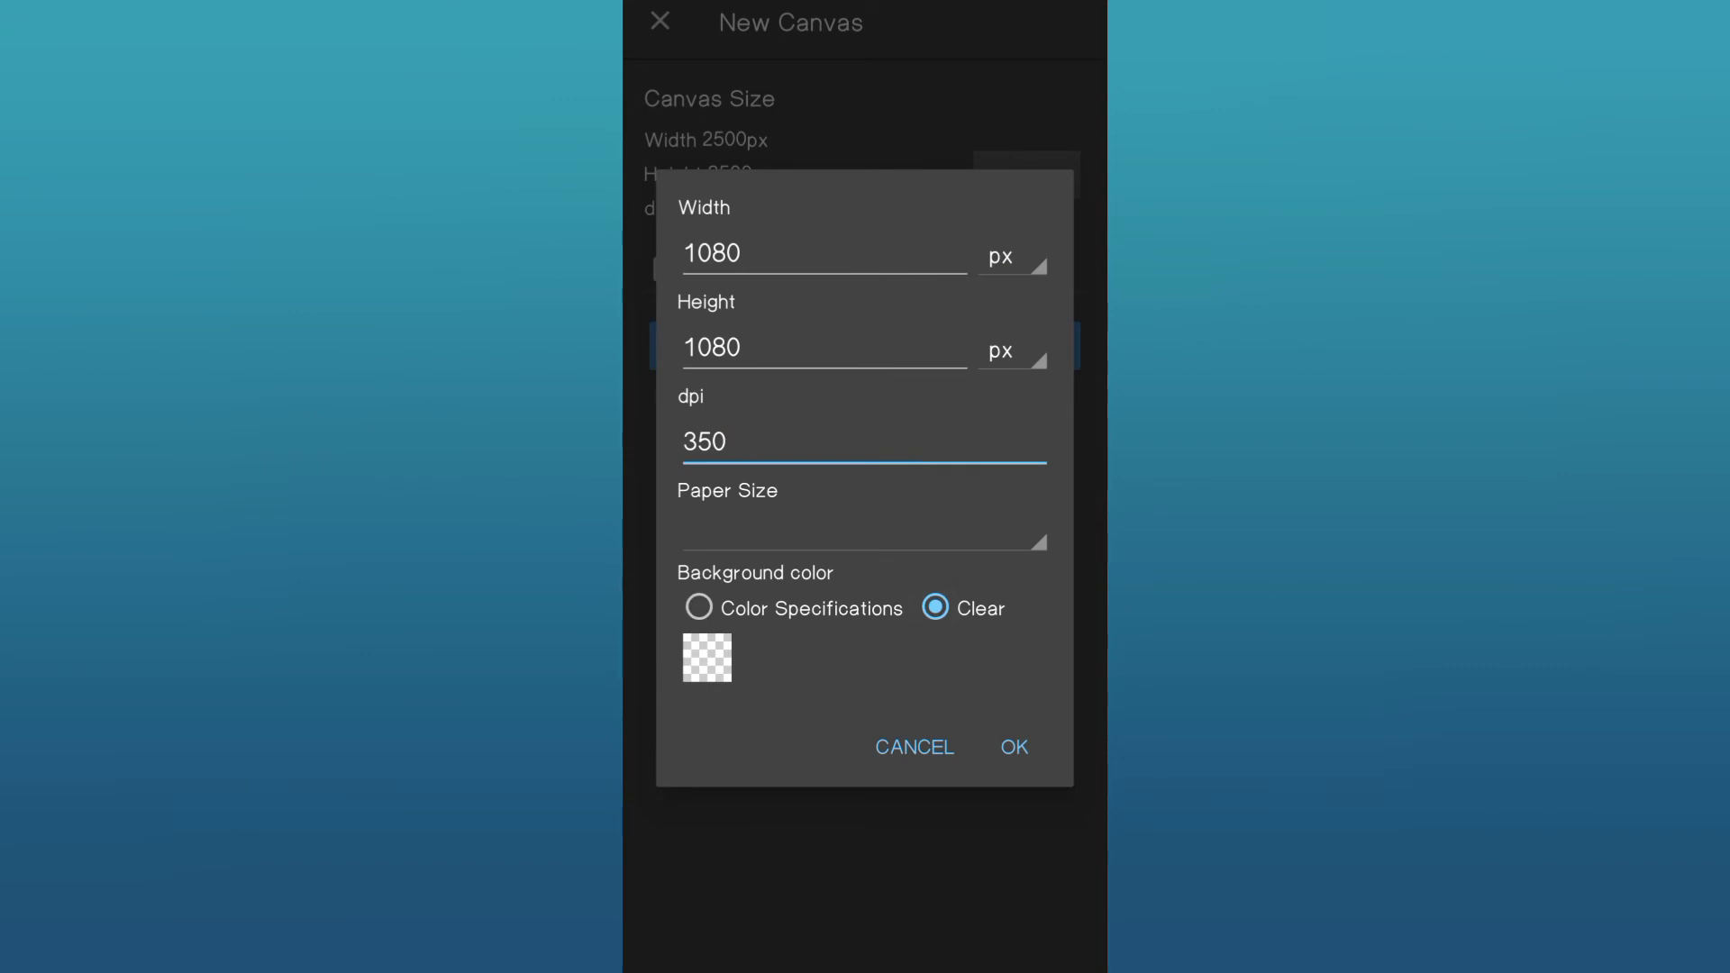
pyautogui.click(699, 606)
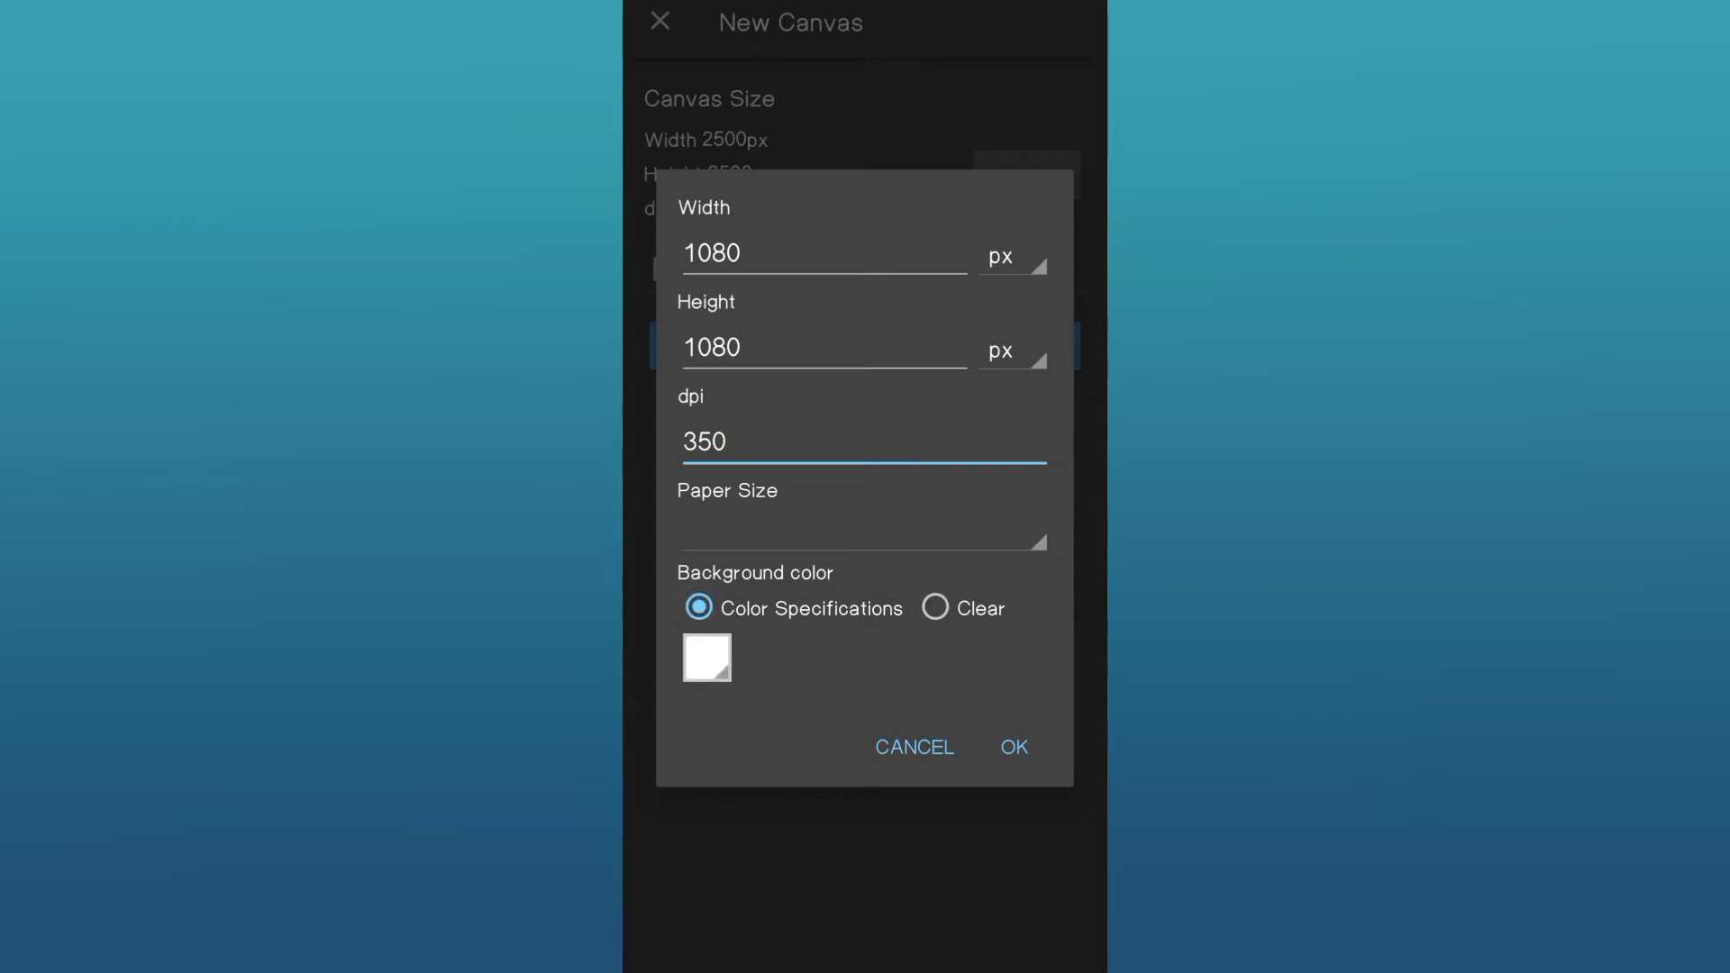
pyautogui.click(935, 606)
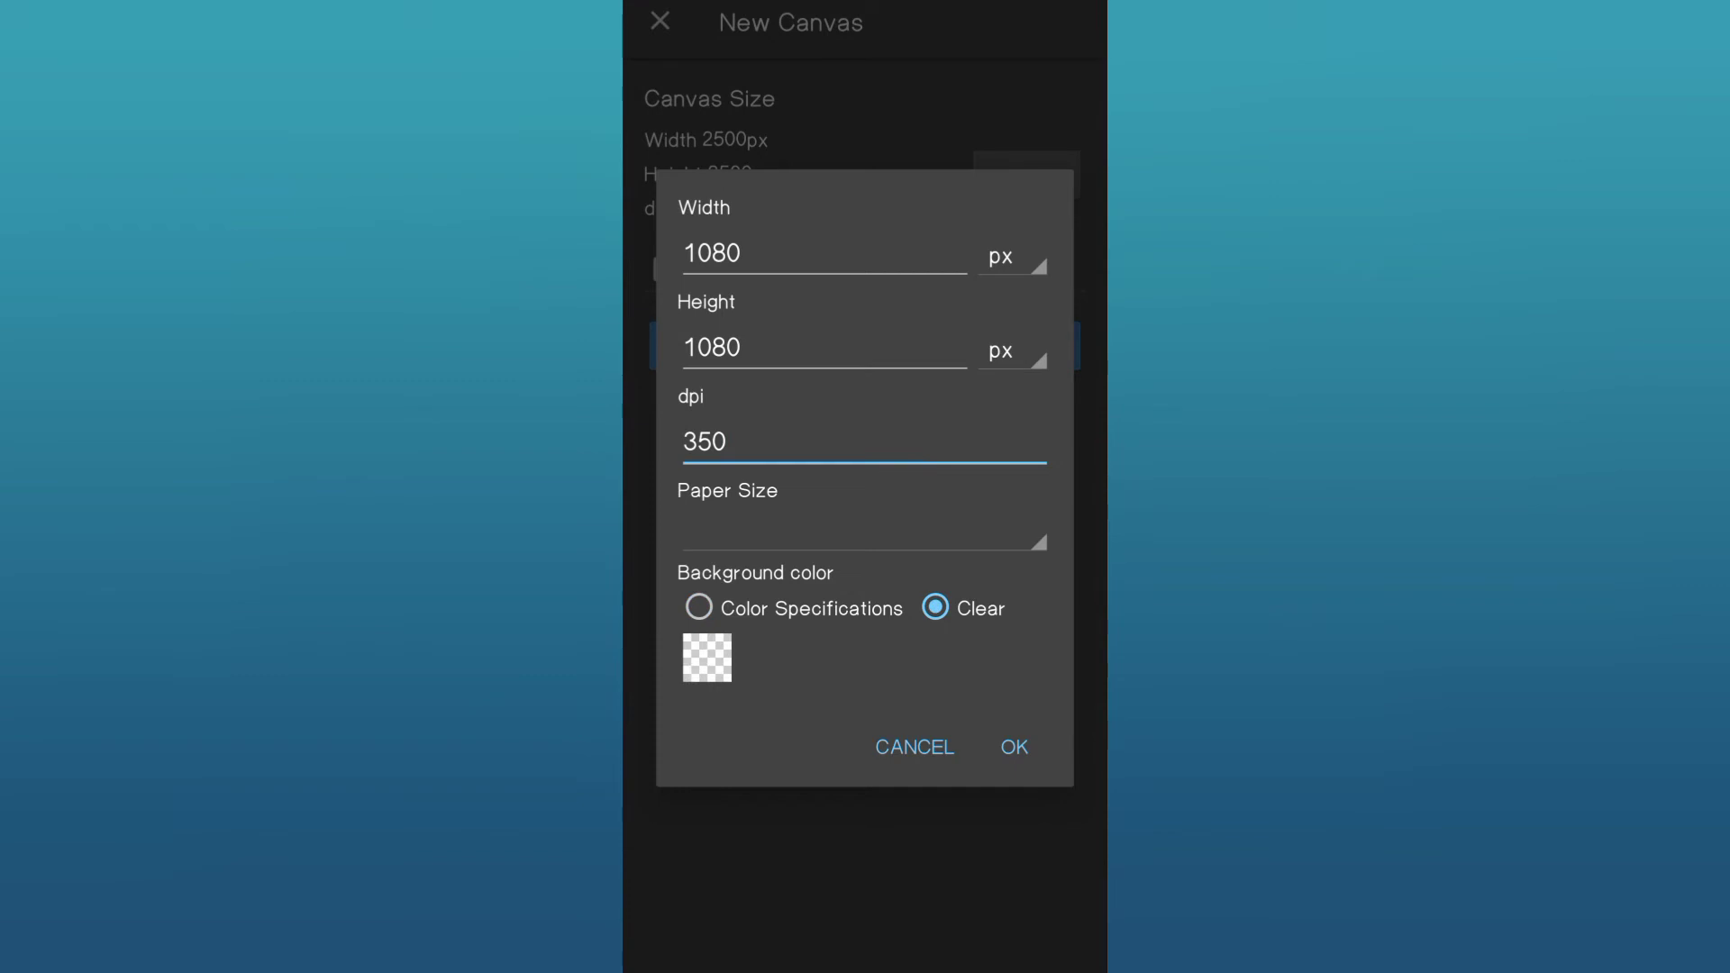
pyautogui.click(698, 607)
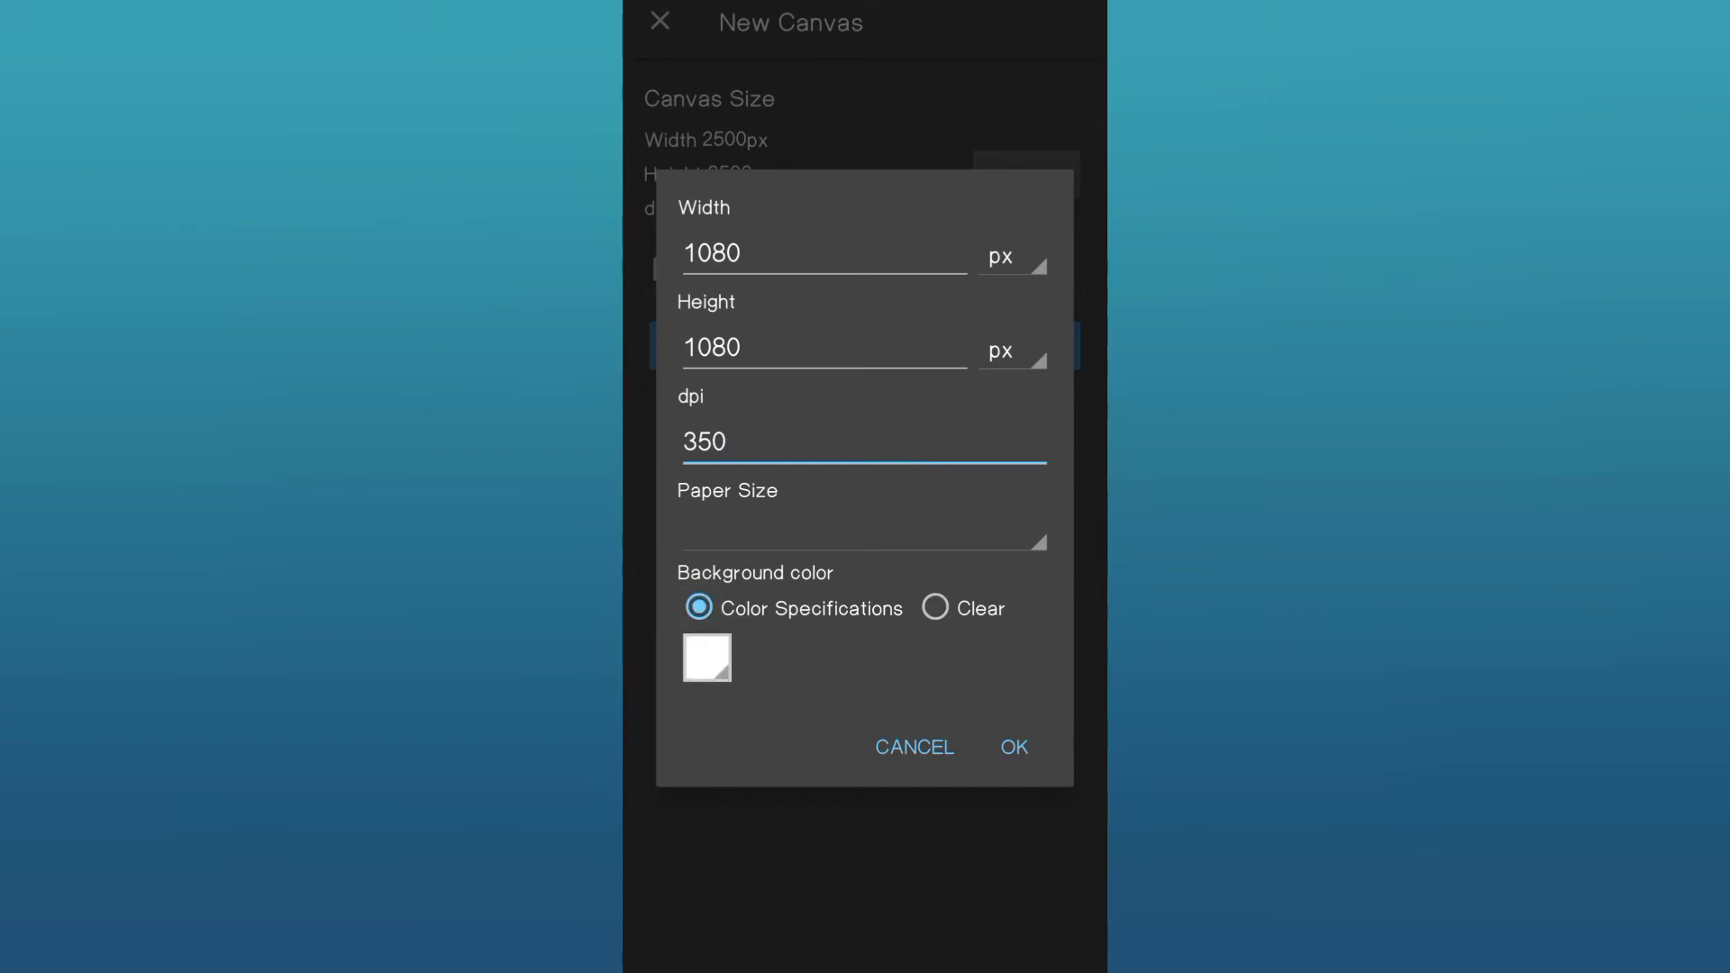
pyautogui.click(1014, 747)
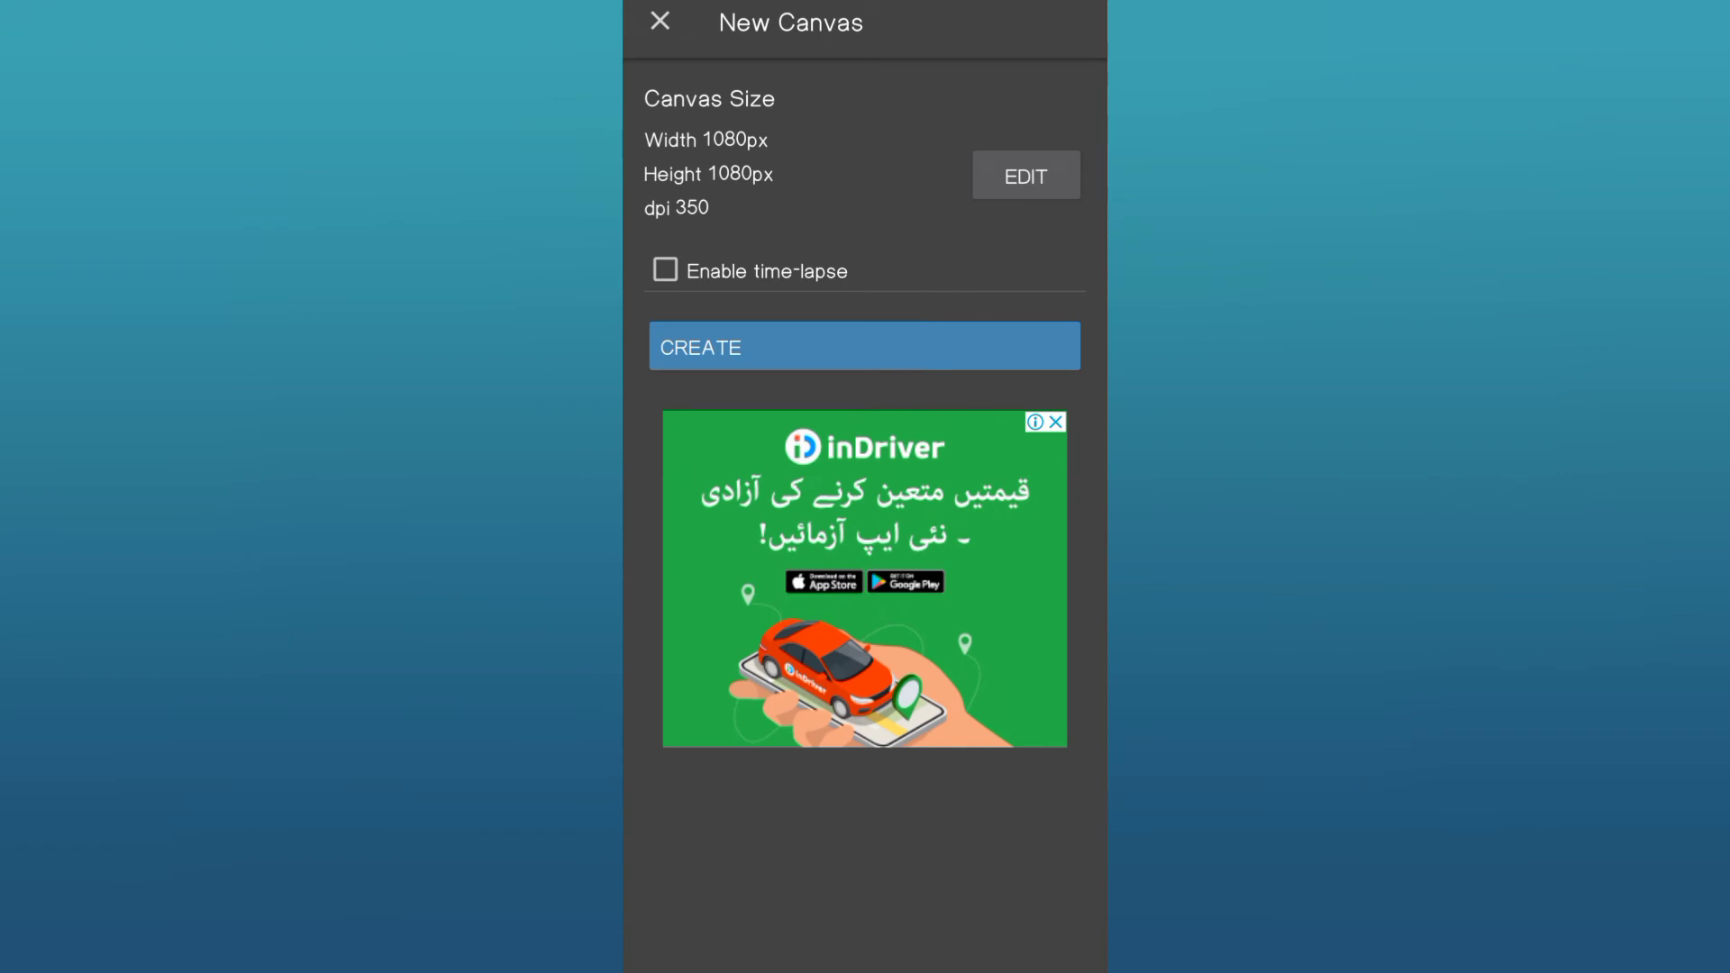
# Leave time-lapse off and create the blank white 1080 × 1080 canvas, then view it.
pyautogui.click(665, 269)
pyautogui.click(666, 269)
pyautogui.click(865, 346)
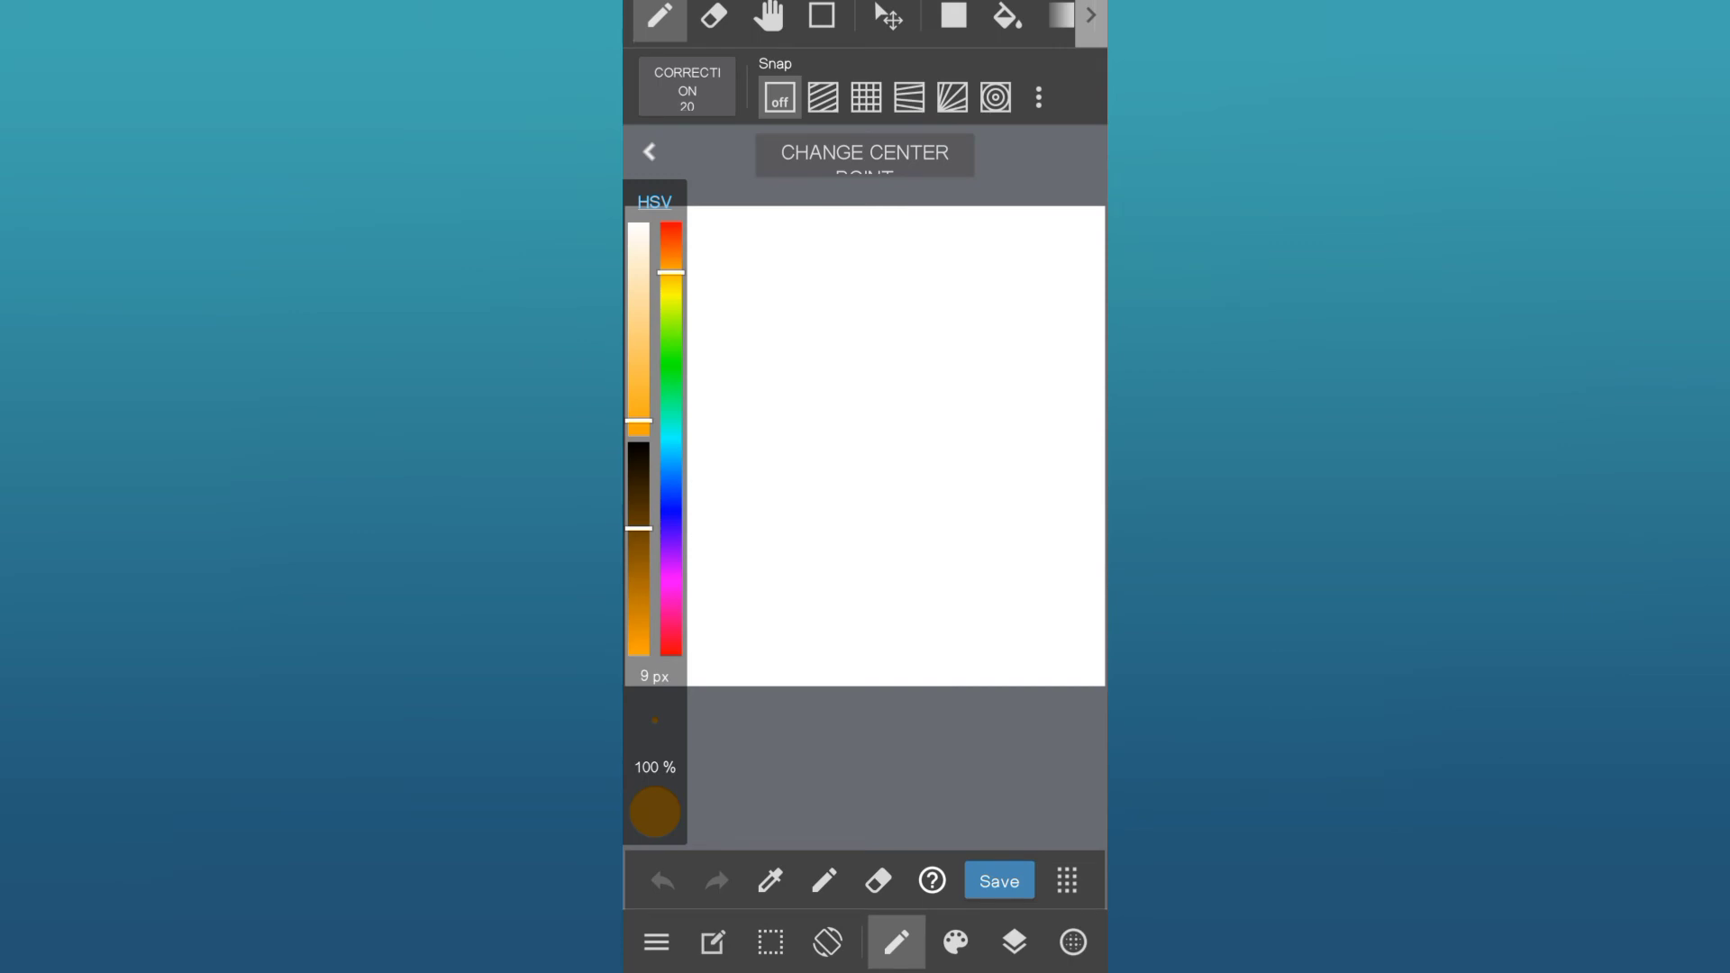
pyautogui.scroll(-5, 895, 459)
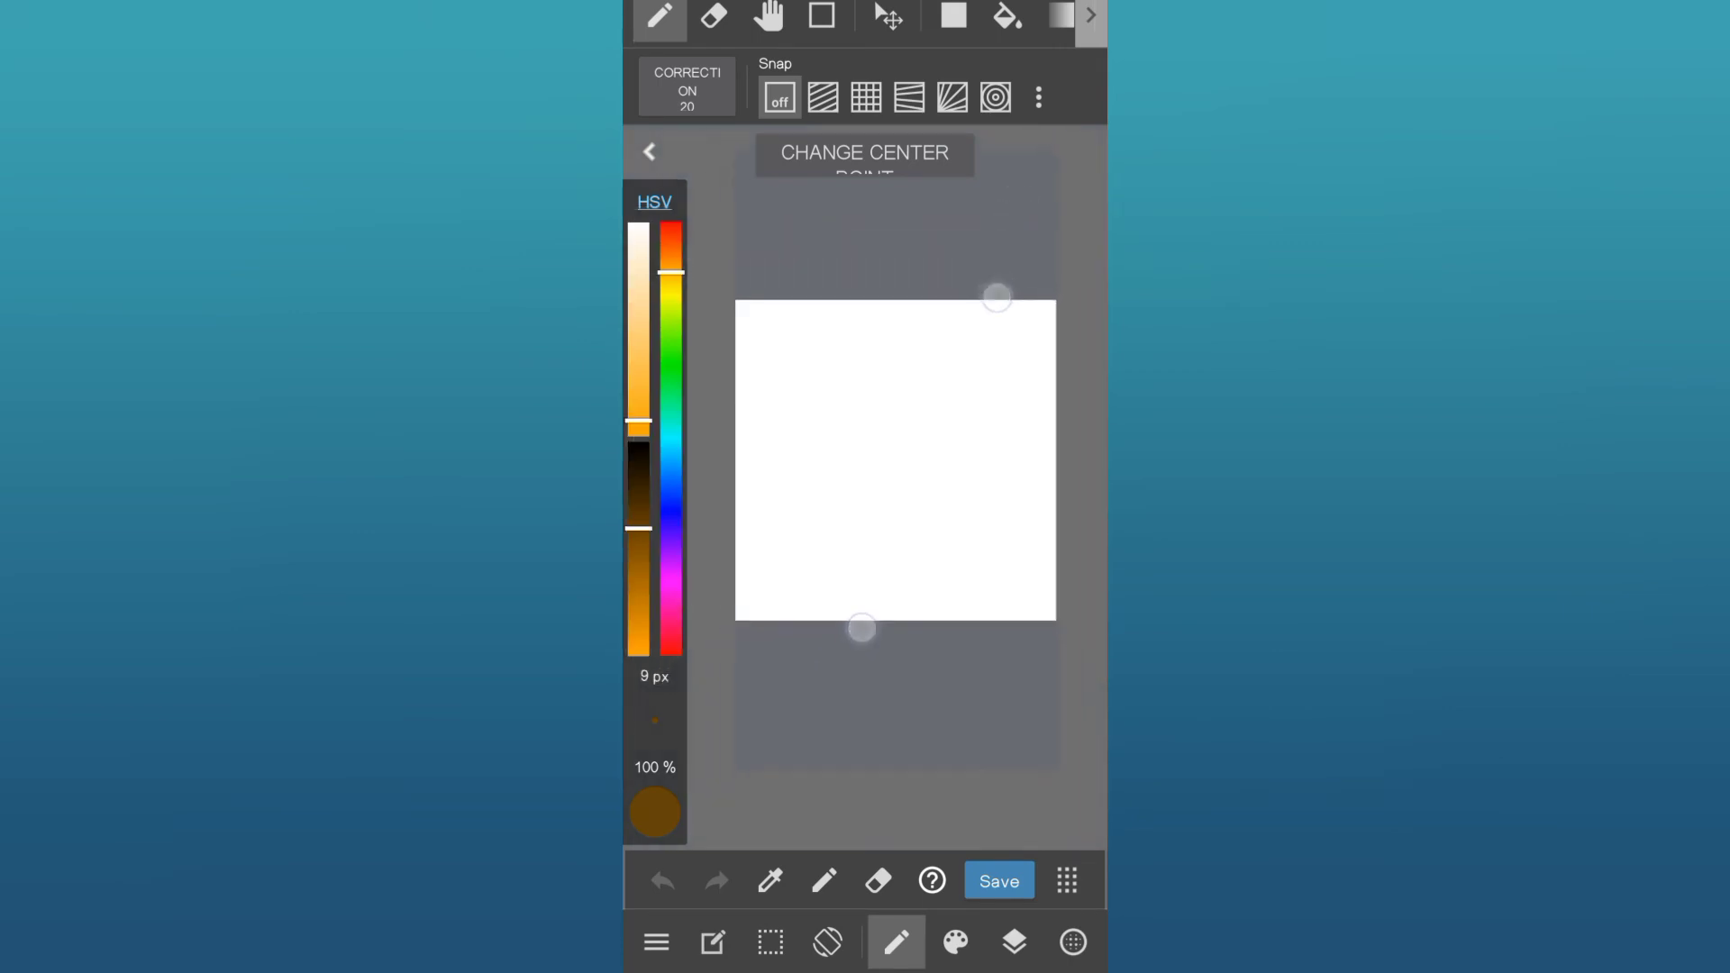
pyautogui.scroll(2, 938, 477)
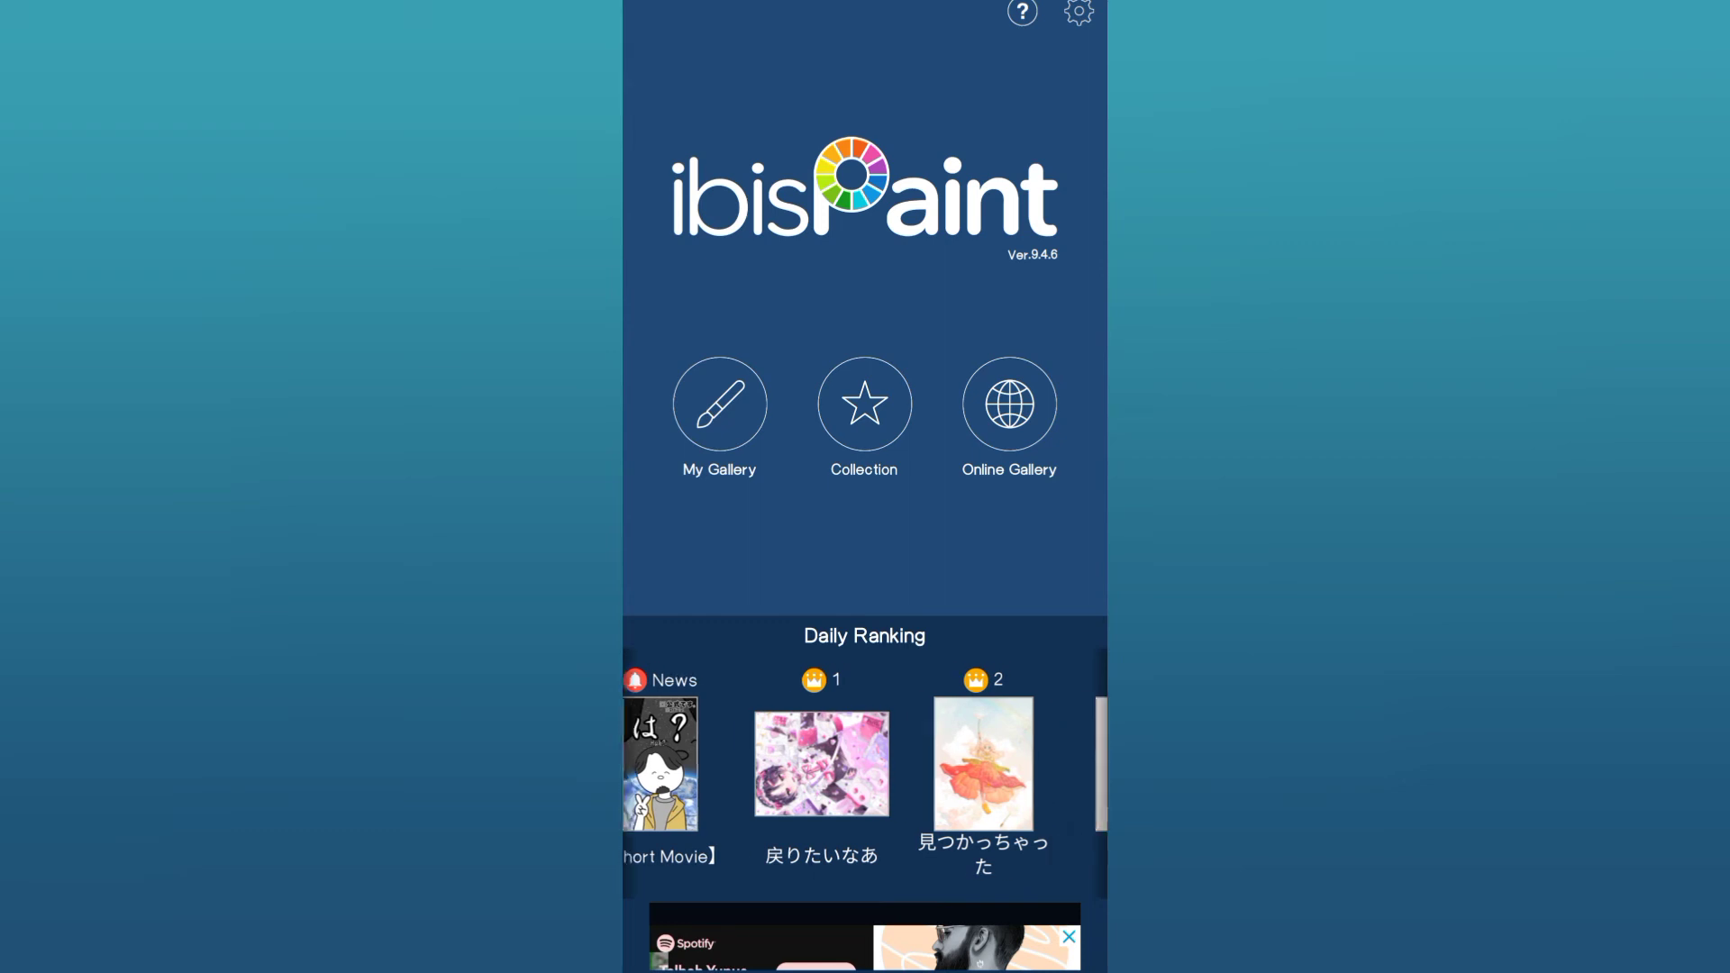
# Go to My Gallery in ibisPaint and start a new canvas with the + button.
pyautogui.click(719, 403)
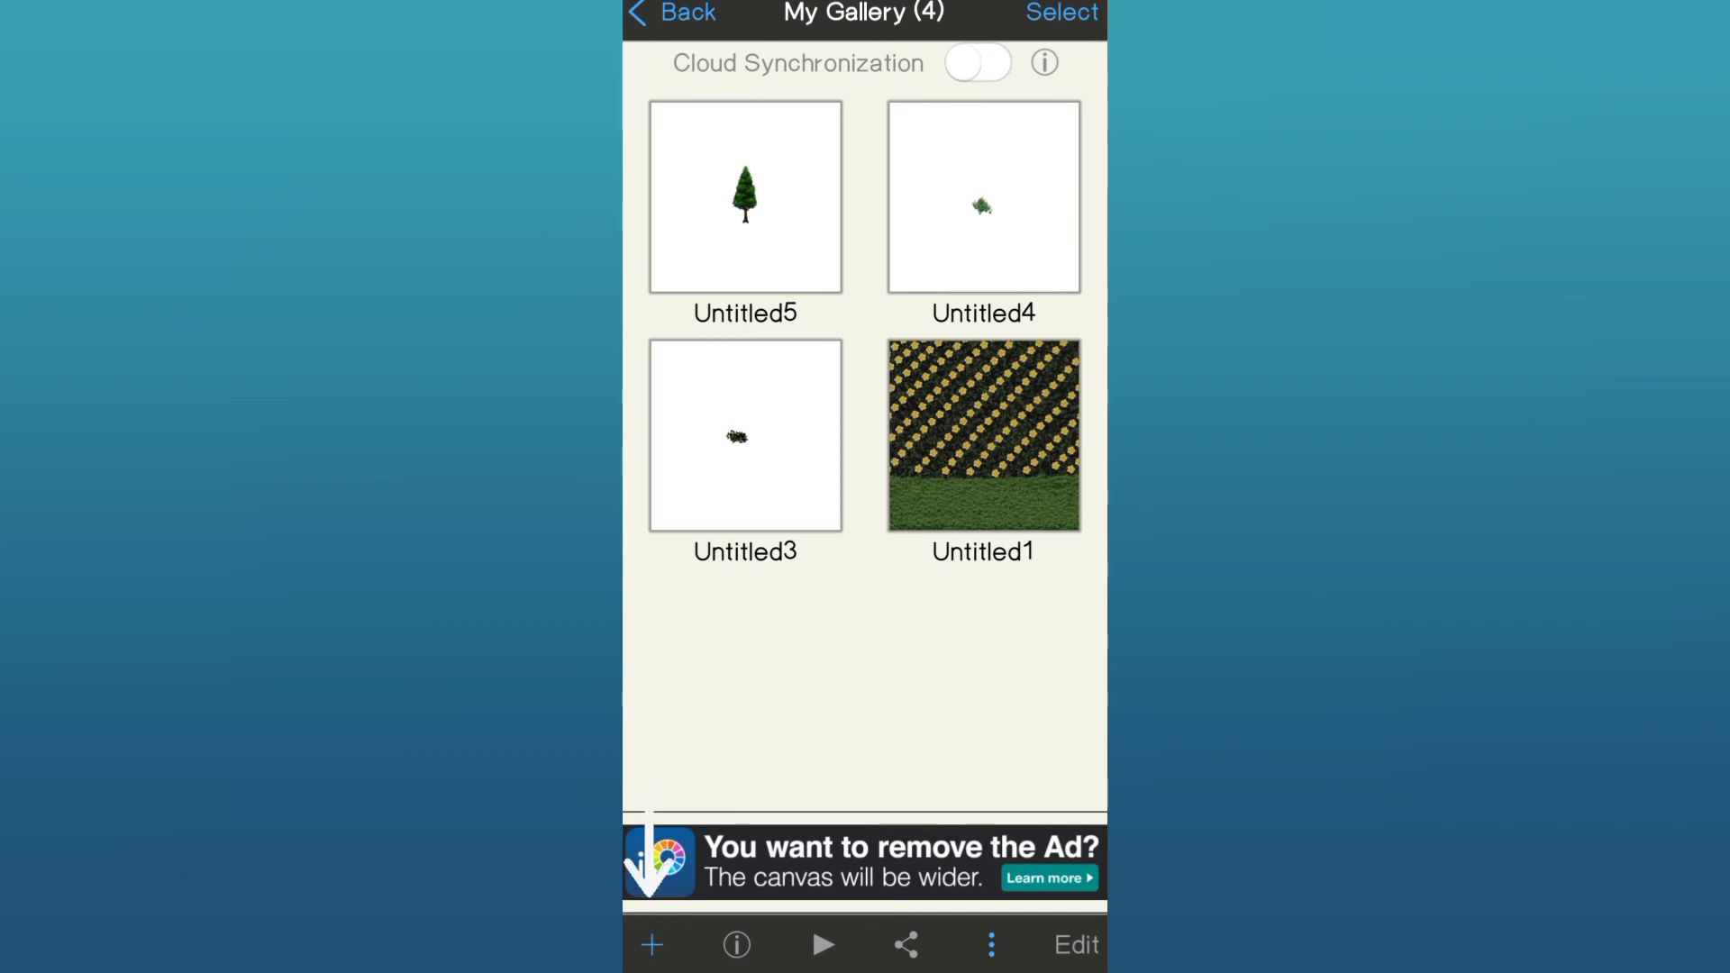
pyautogui.click(652, 944)
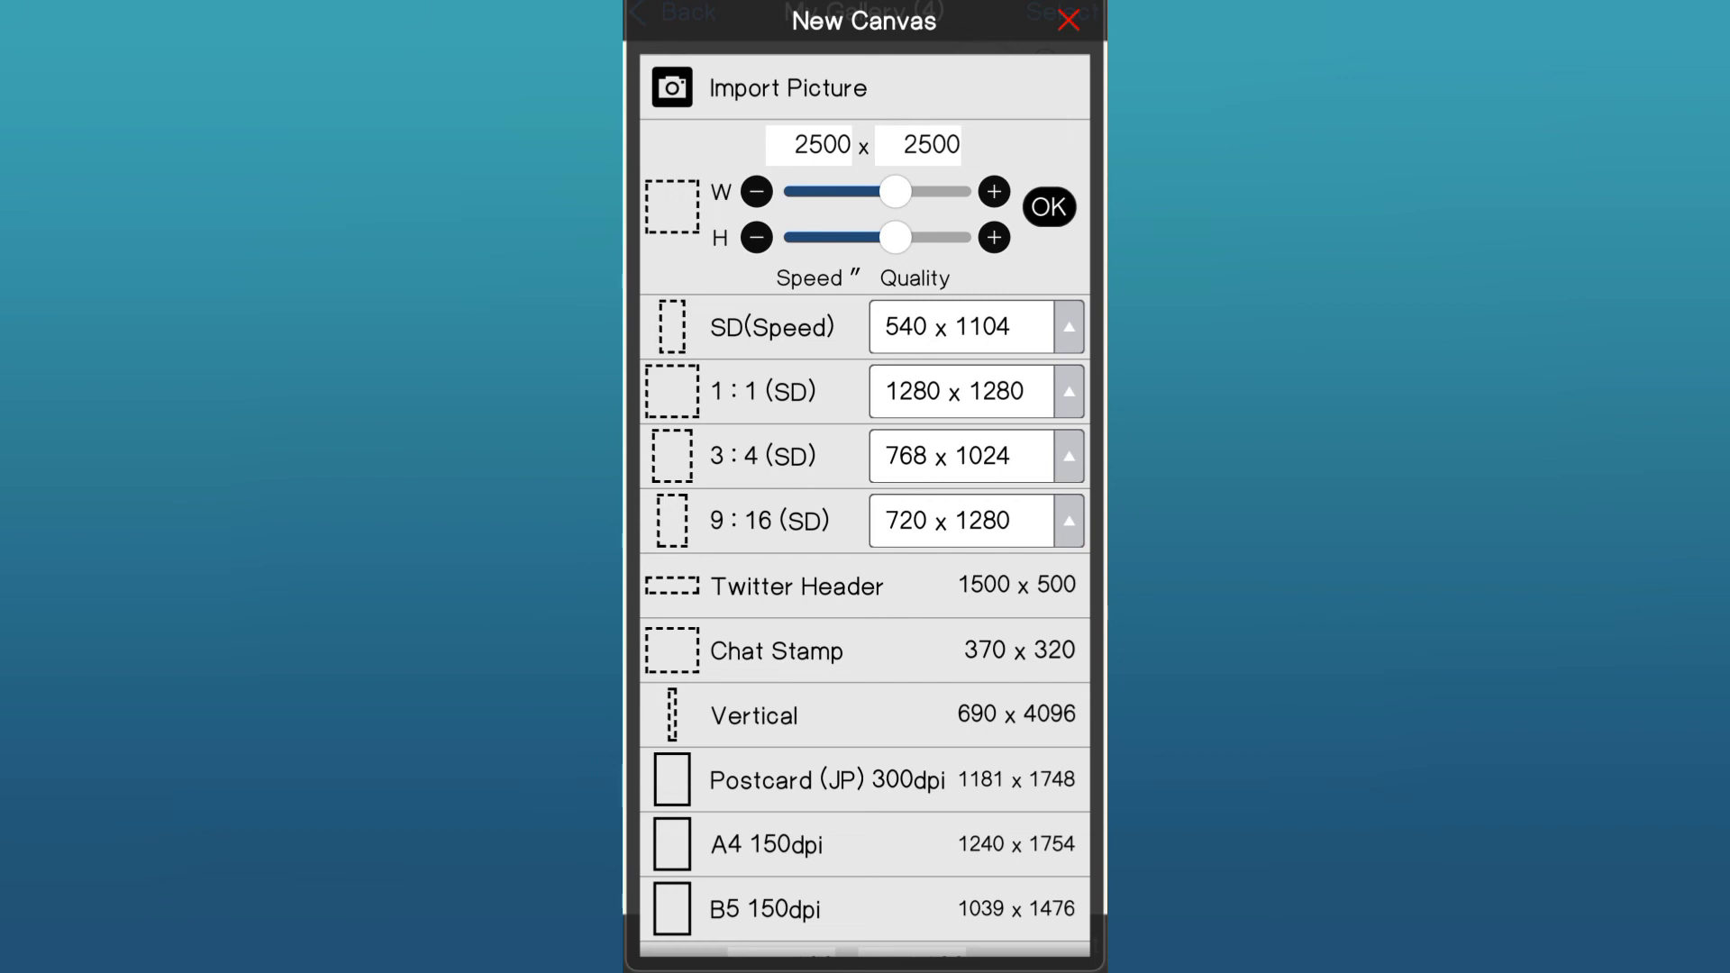
# Change the new canvas width from 2500 to 1500 px.
pyautogui.scroll(-3, 865, 504)
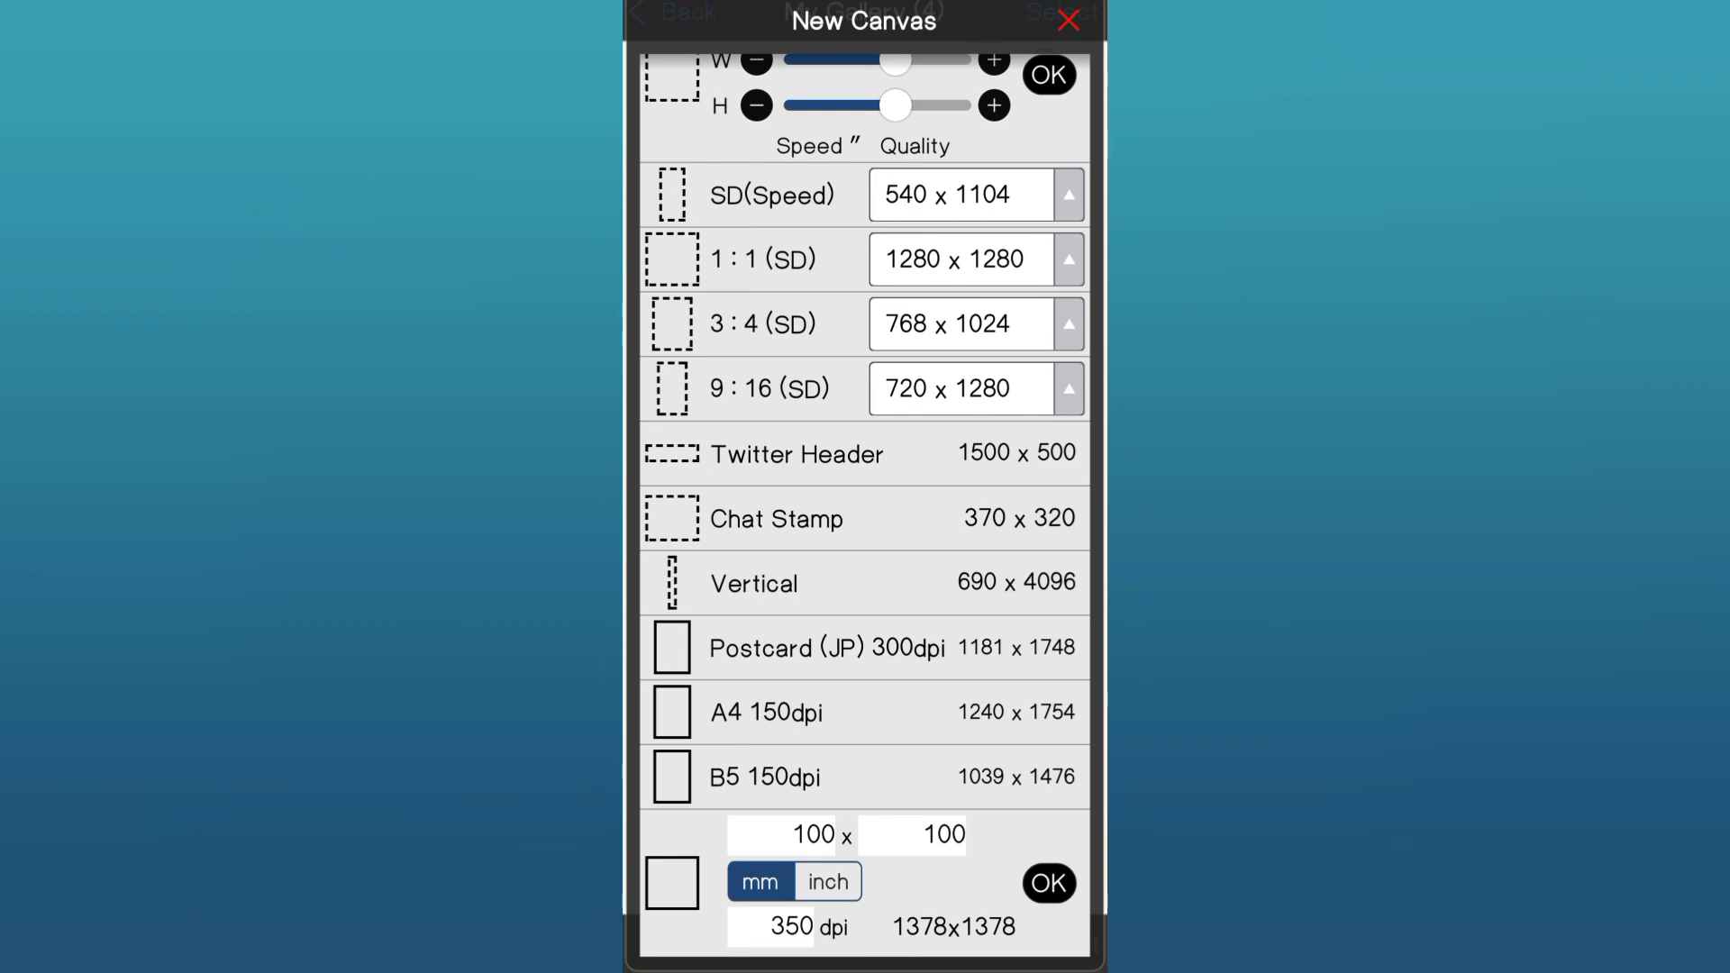
pyautogui.scroll(3, 865, 504)
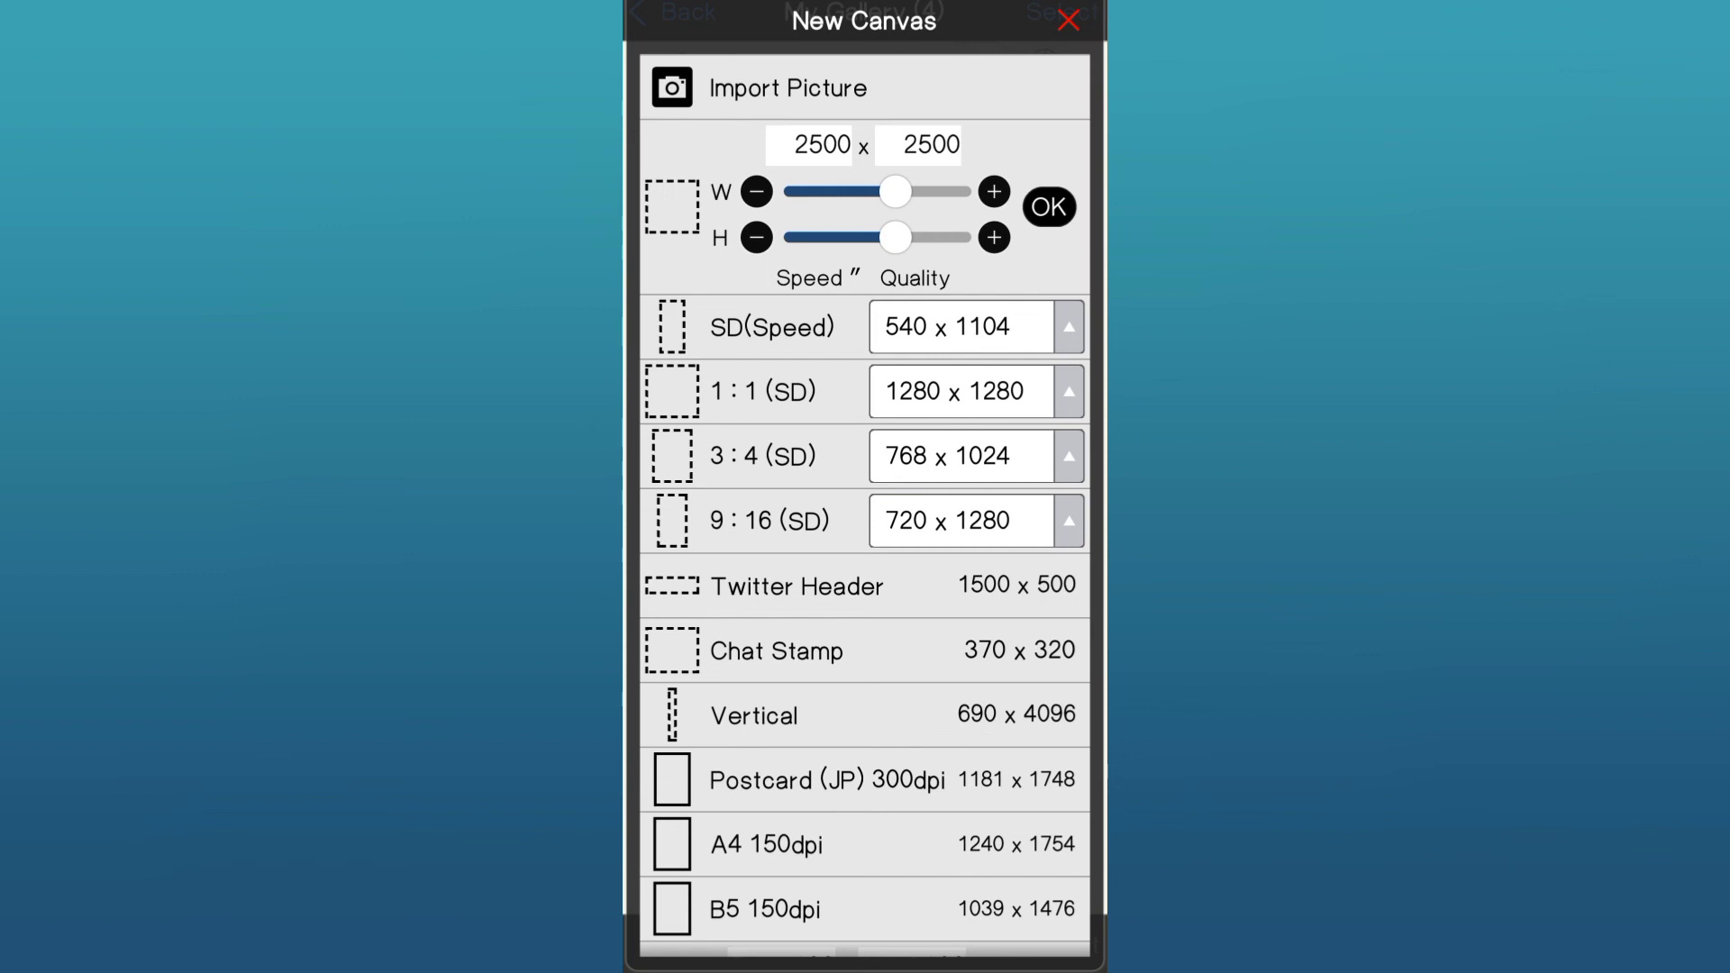
pyautogui.click(815, 144)
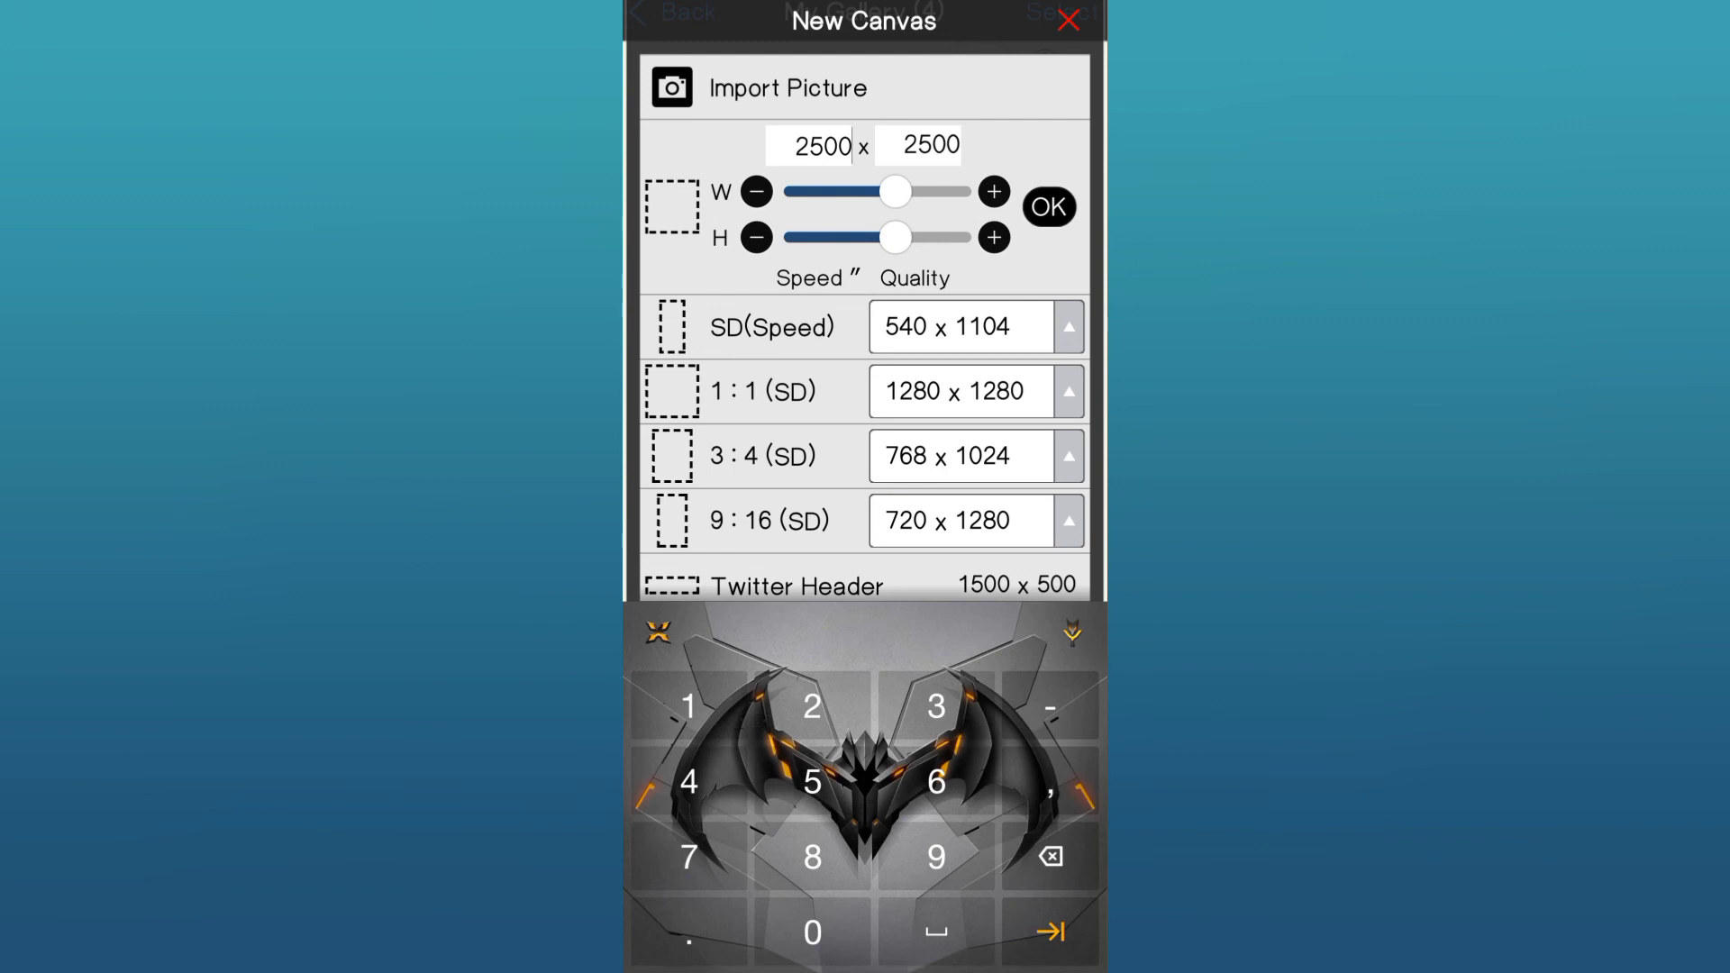
pyautogui.press('BackSpace')
pyautogui.press('BackSpace')
pyautogui.press('BackSpace')
pyautogui.press('BackSpace')
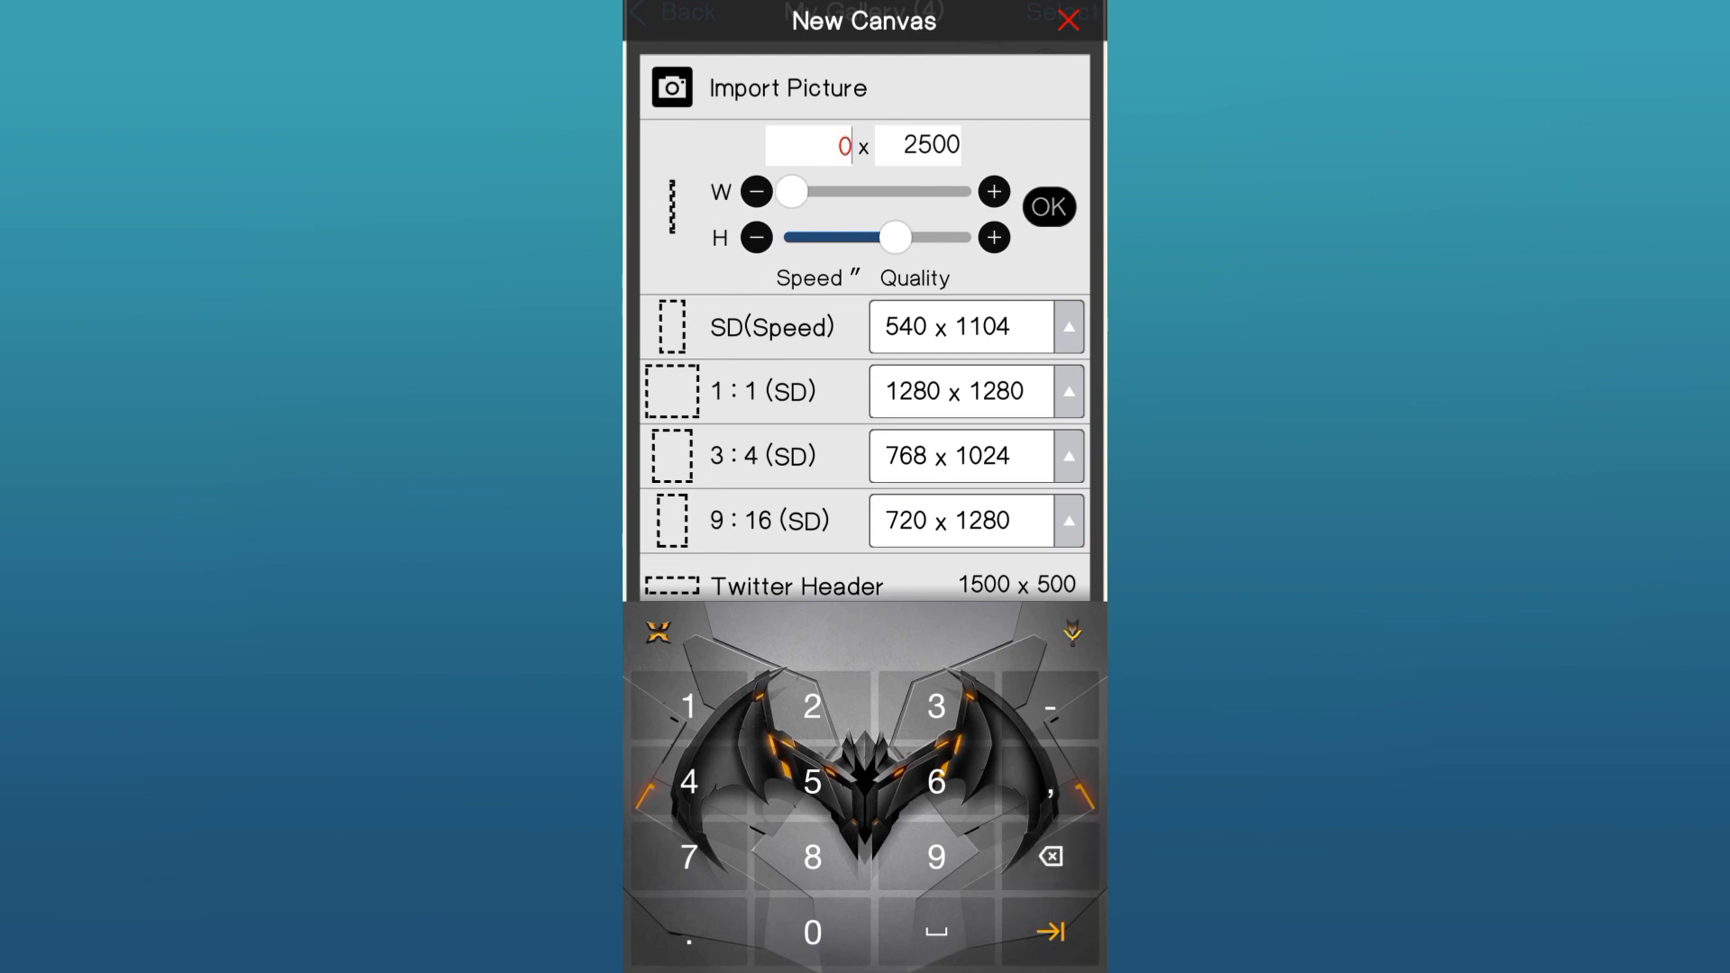
pyautogui.write('2500')
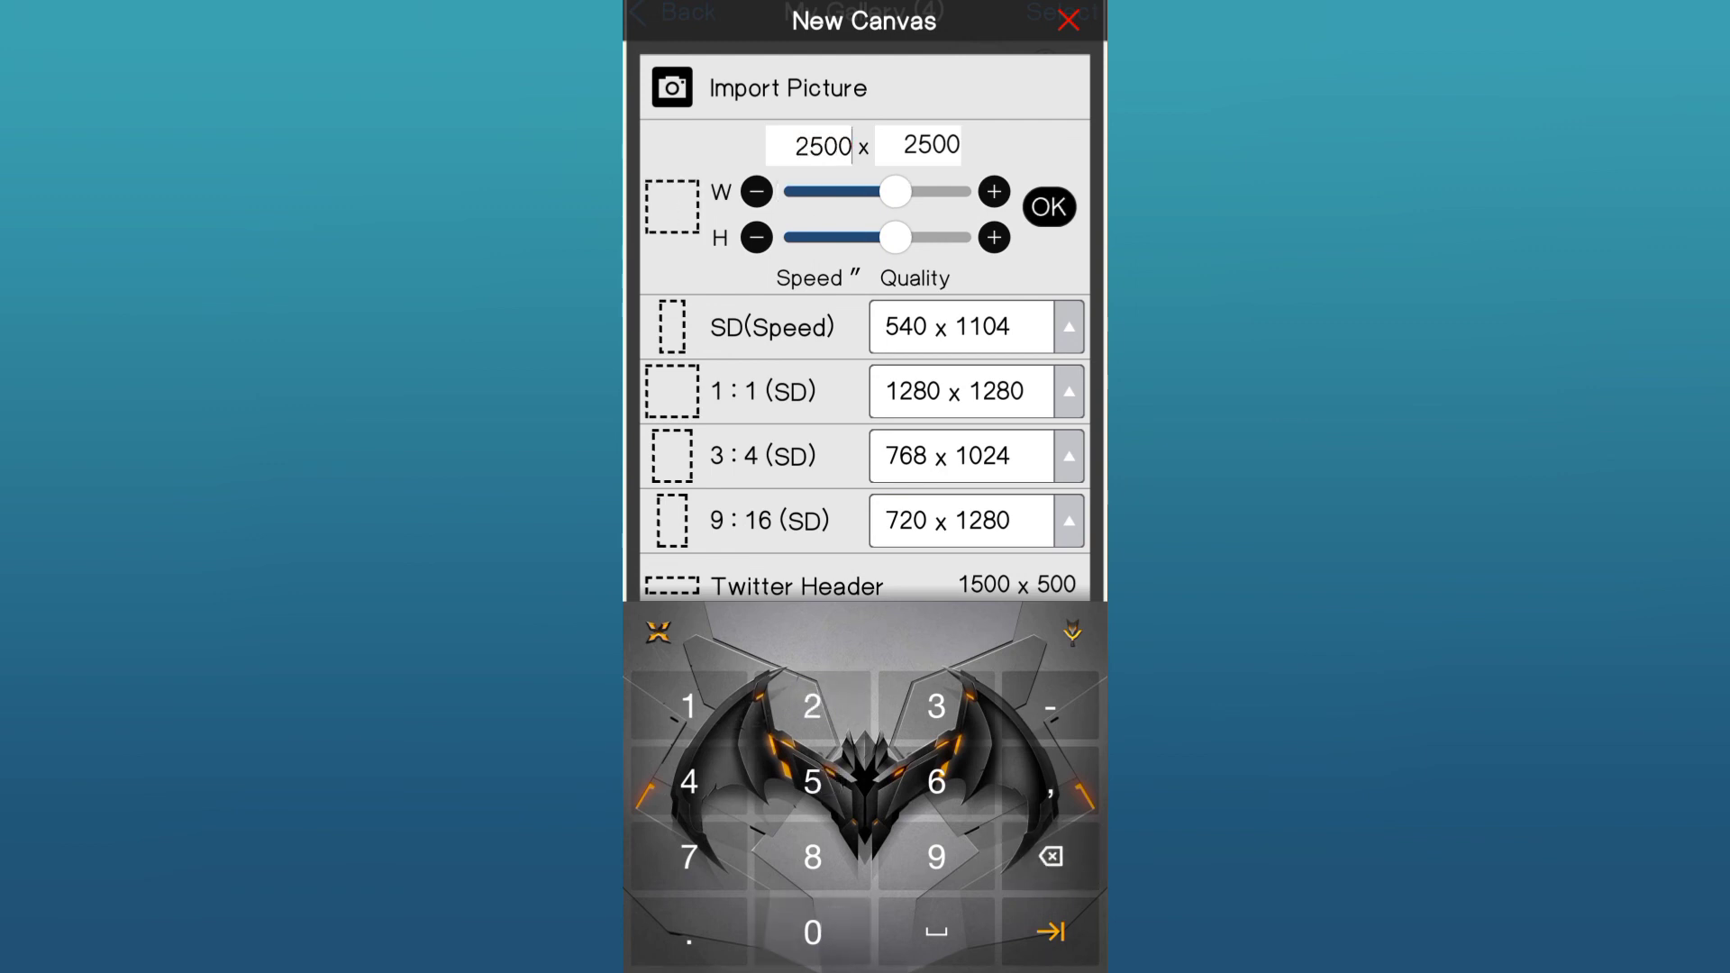
pyautogui.press('BackSpace')
pyautogui.press('BackSpace')
pyautogui.press('BackSpace')
pyautogui.press('BackSpace')
pyautogui.write('1')
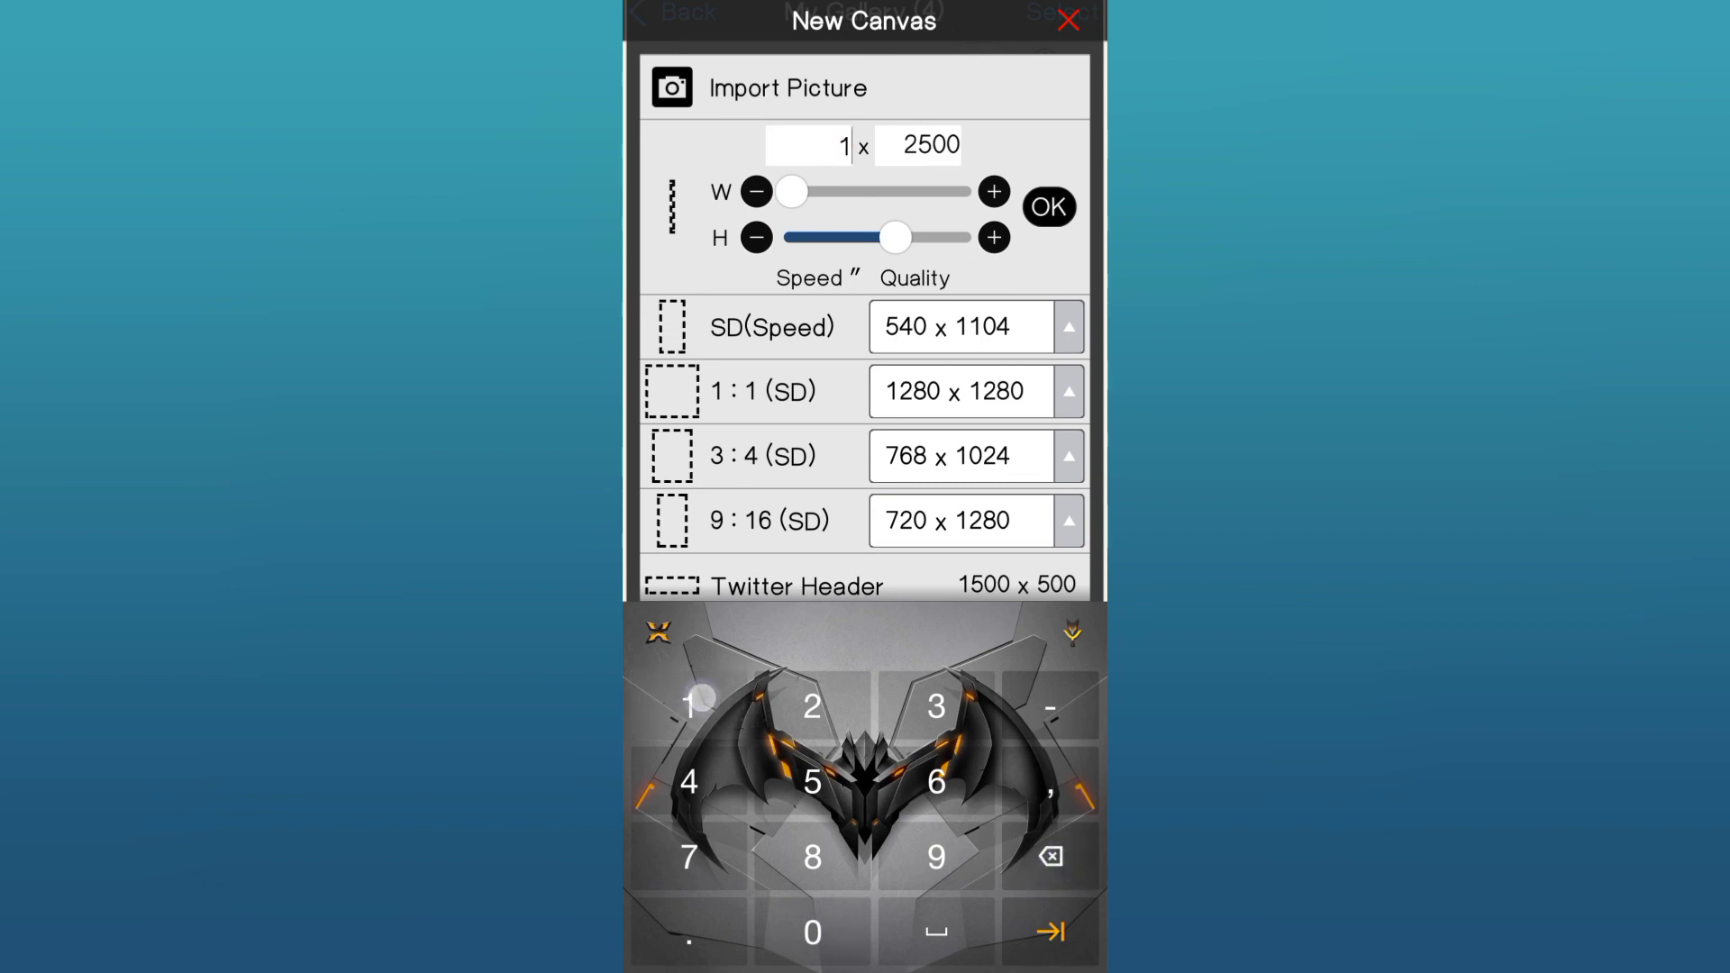
pyautogui.write('500')
pyautogui.press('Escape')
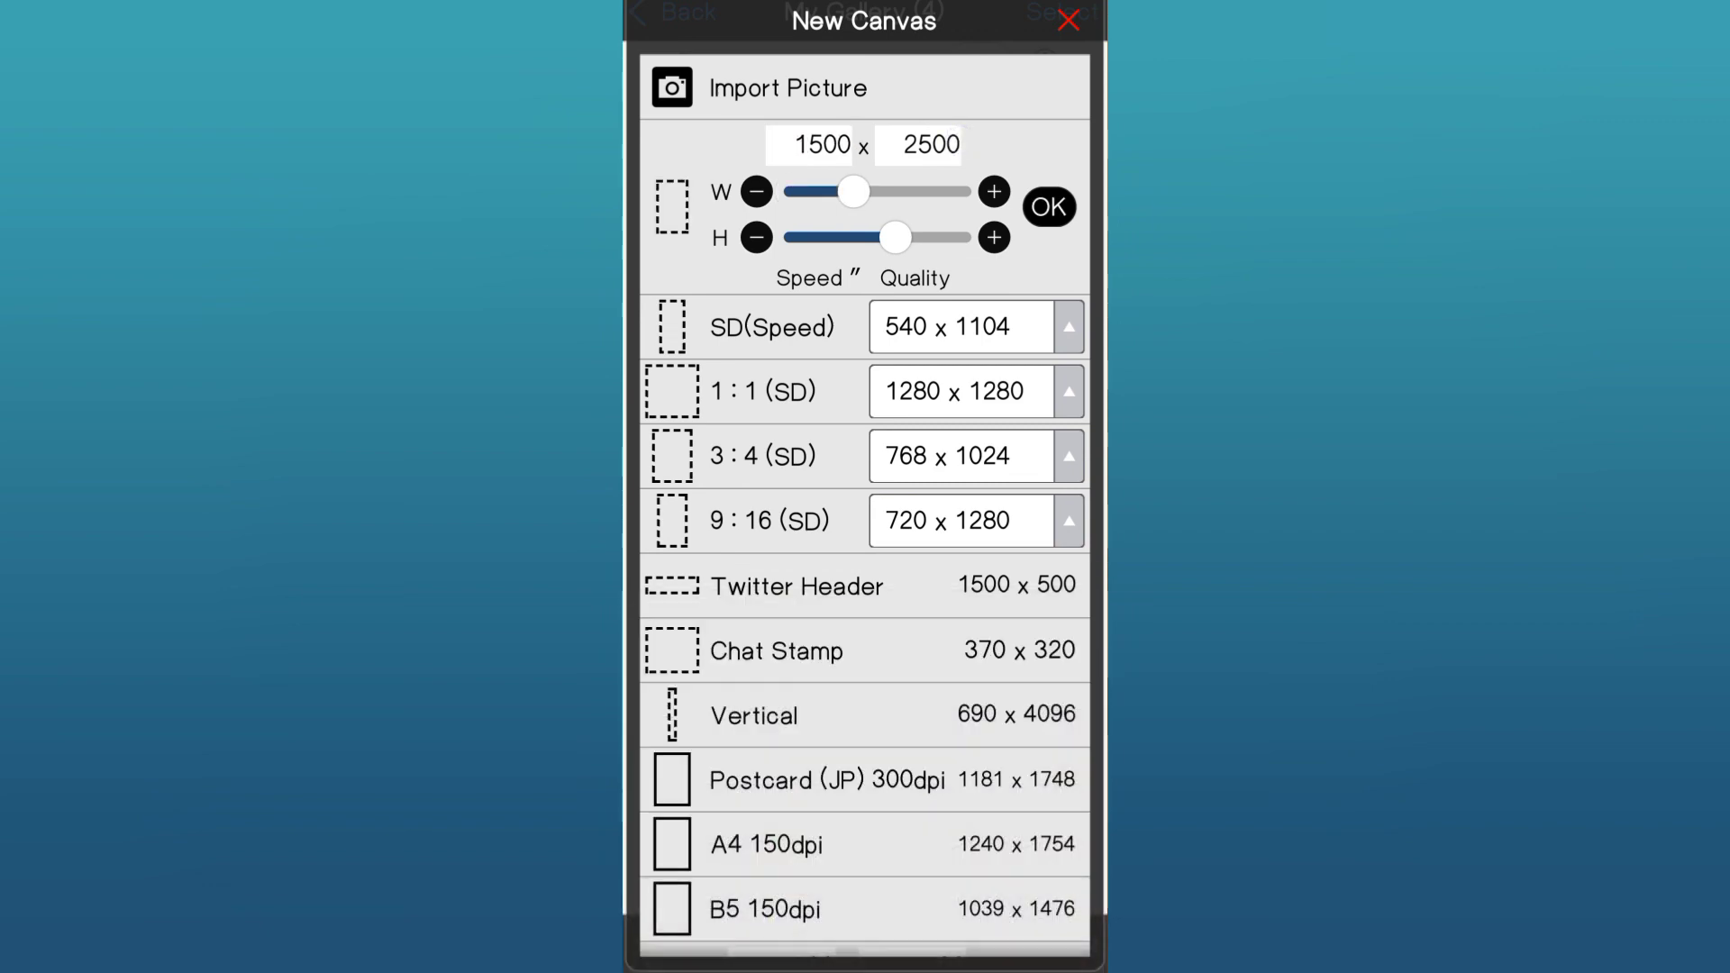
# Set the height to 1500 px and create the 1500 × 1500 canvas.
pyautogui.click(919, 145)
pyautogui.press('BackSpace')
pyautogui.press('BackSpace')
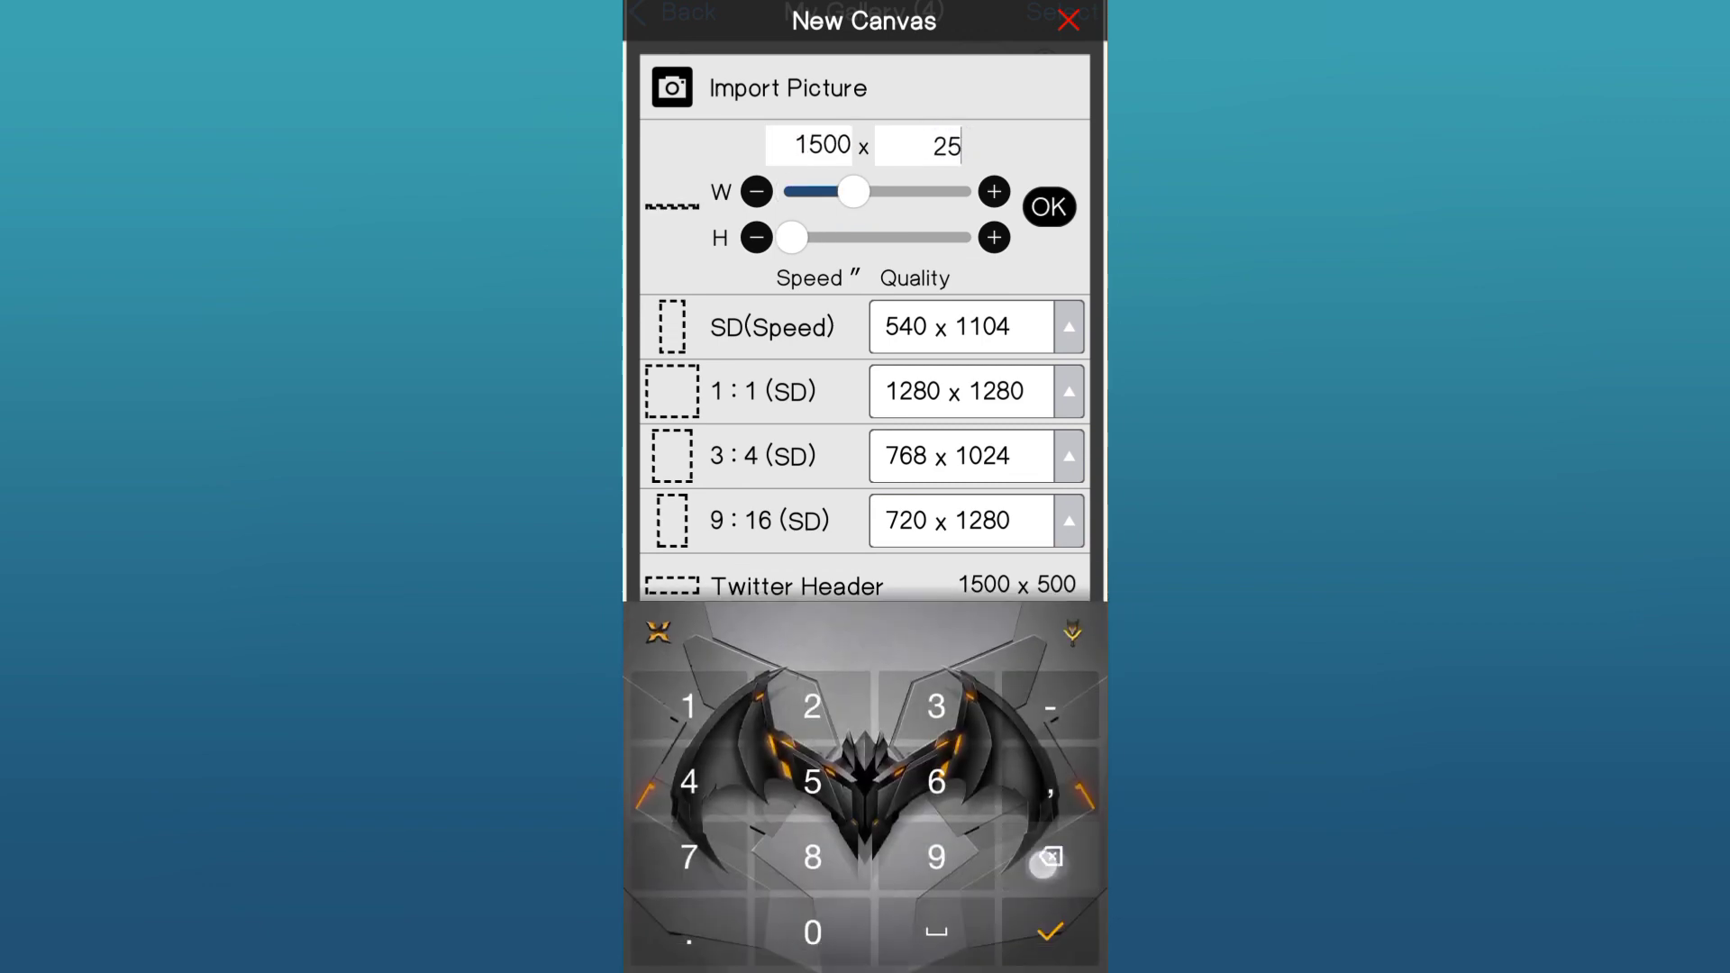
pyautogui.press('BackSpace')
pyautogui.press('BackSpace')
pyautogui.write('1500')
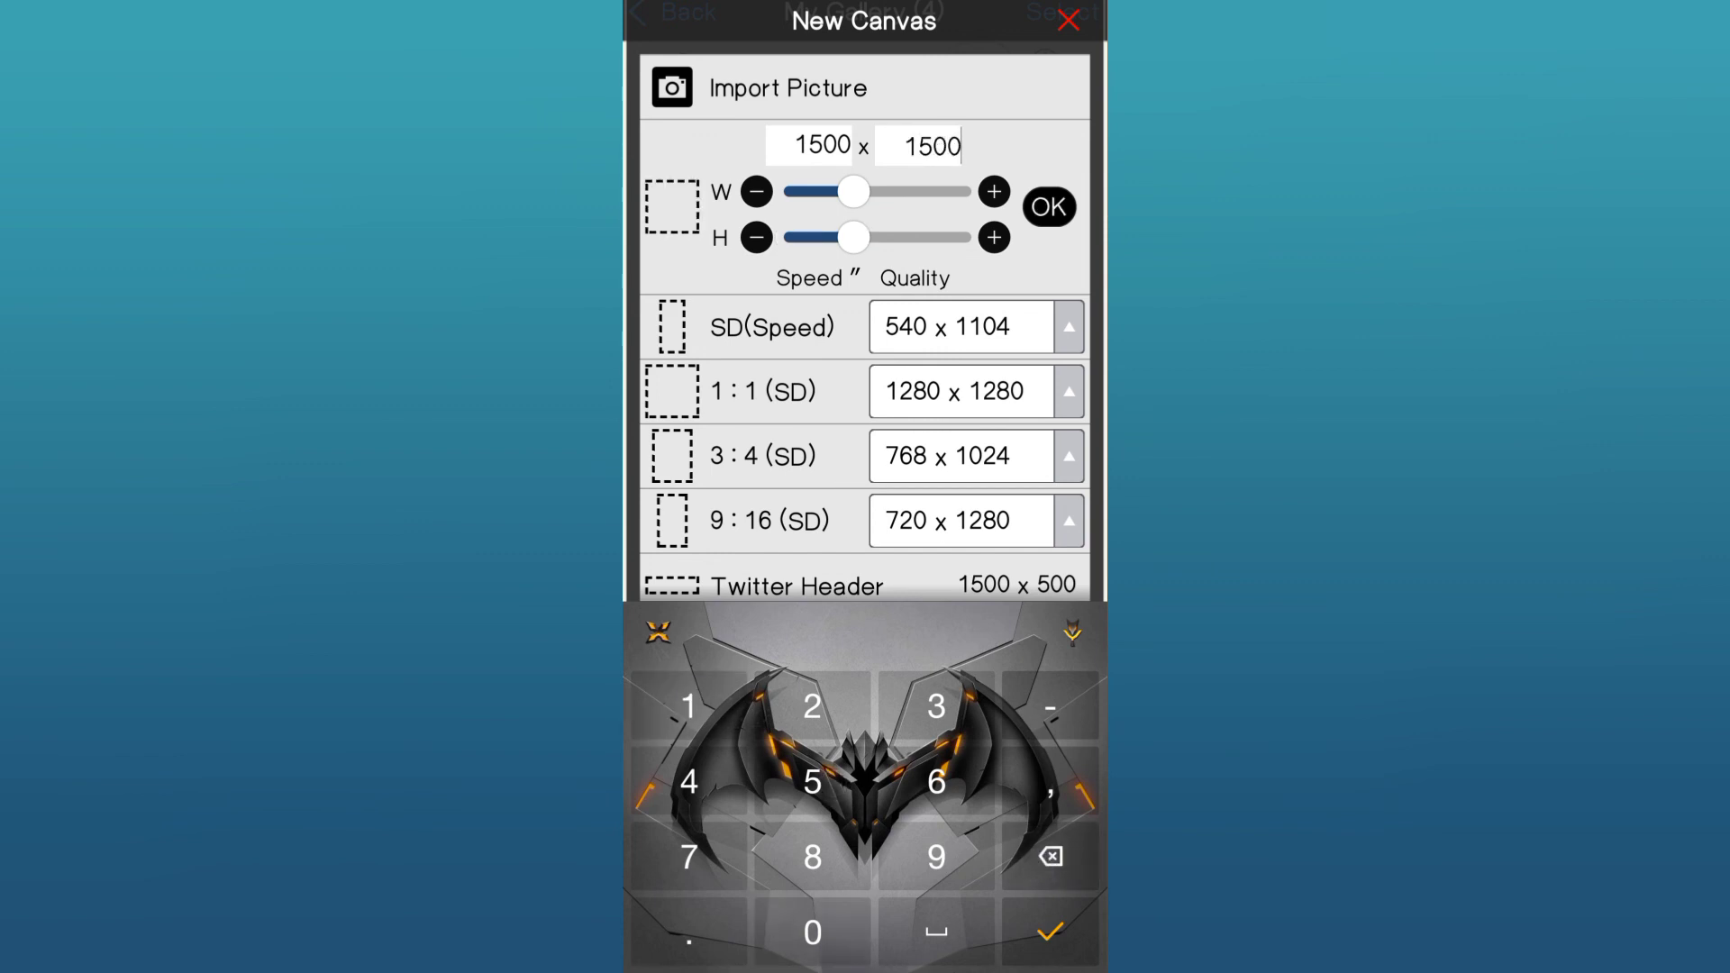
pyautogui.press('Return')
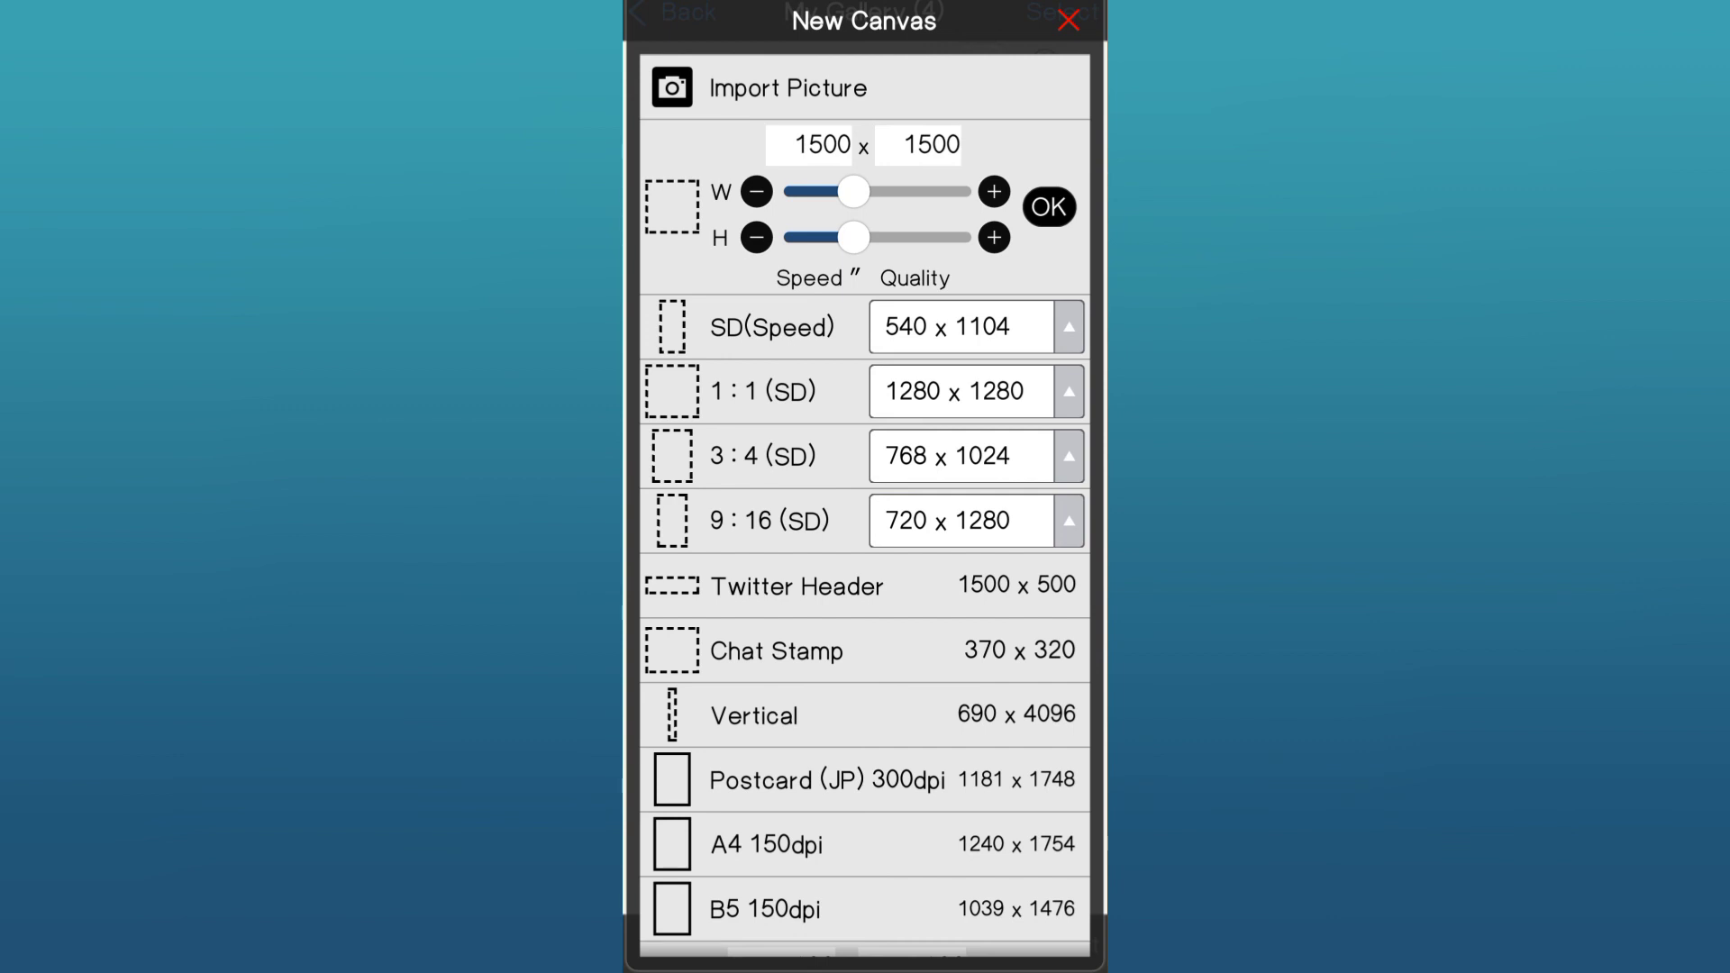
pyautogui.click(1049, 207)
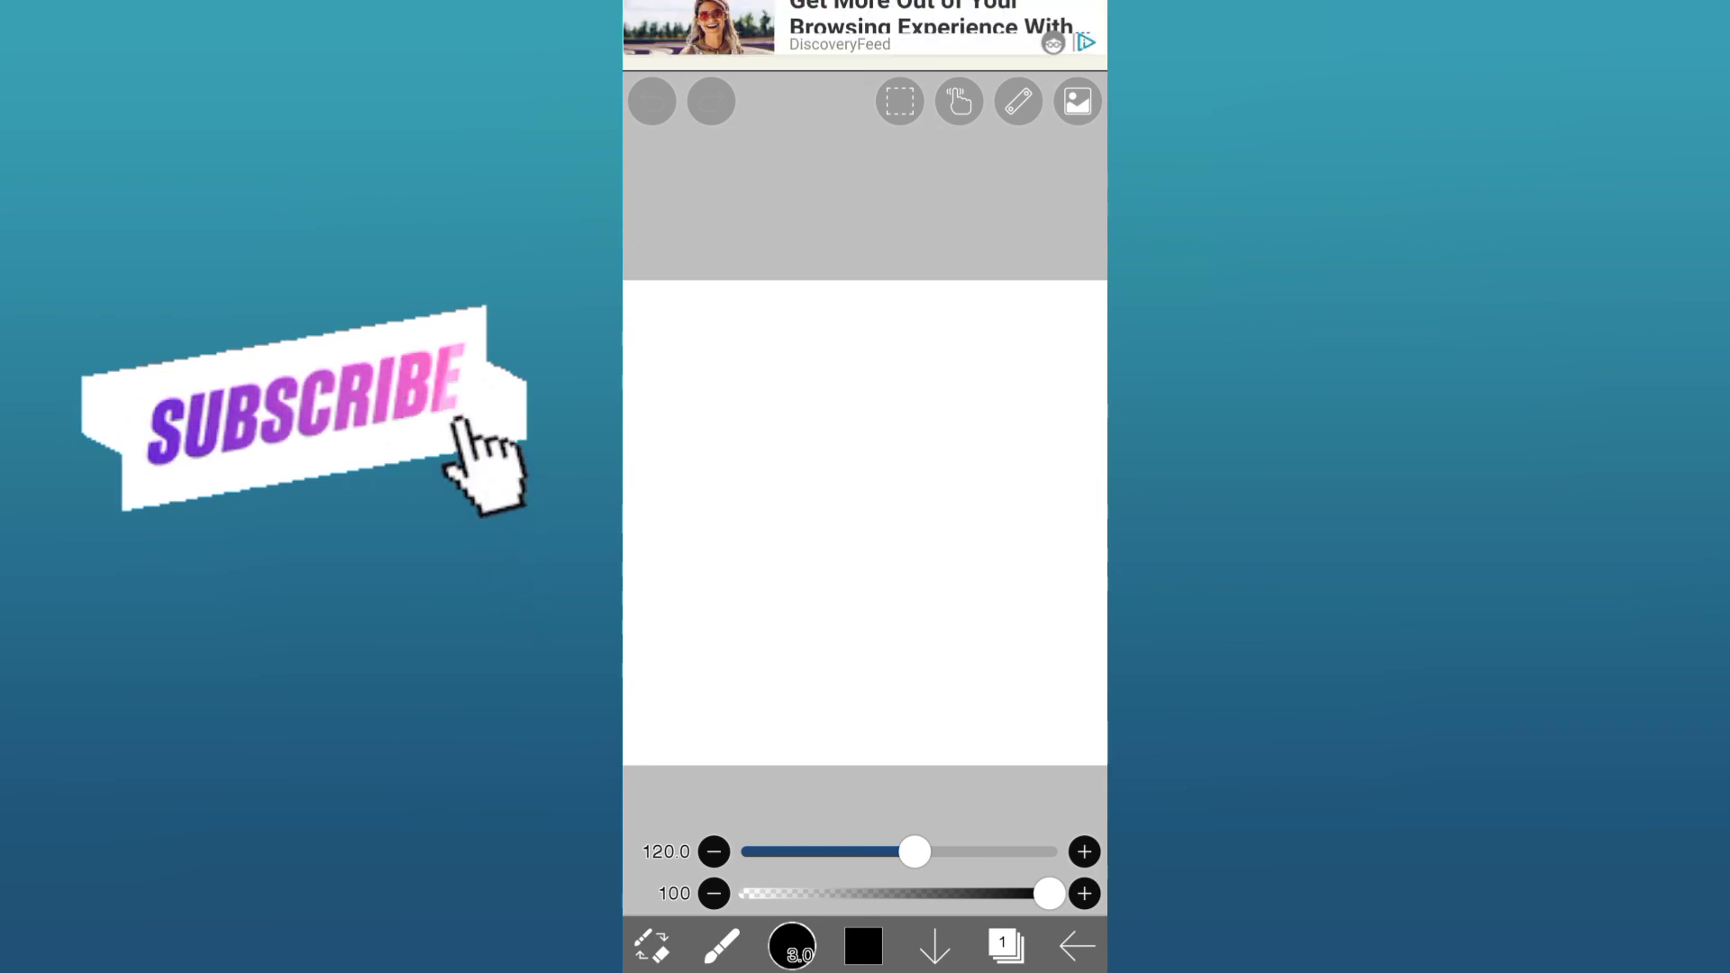
pyautogui.scroll(-3, 866, 519)
pyautogui.scroll(2, 866, 519)
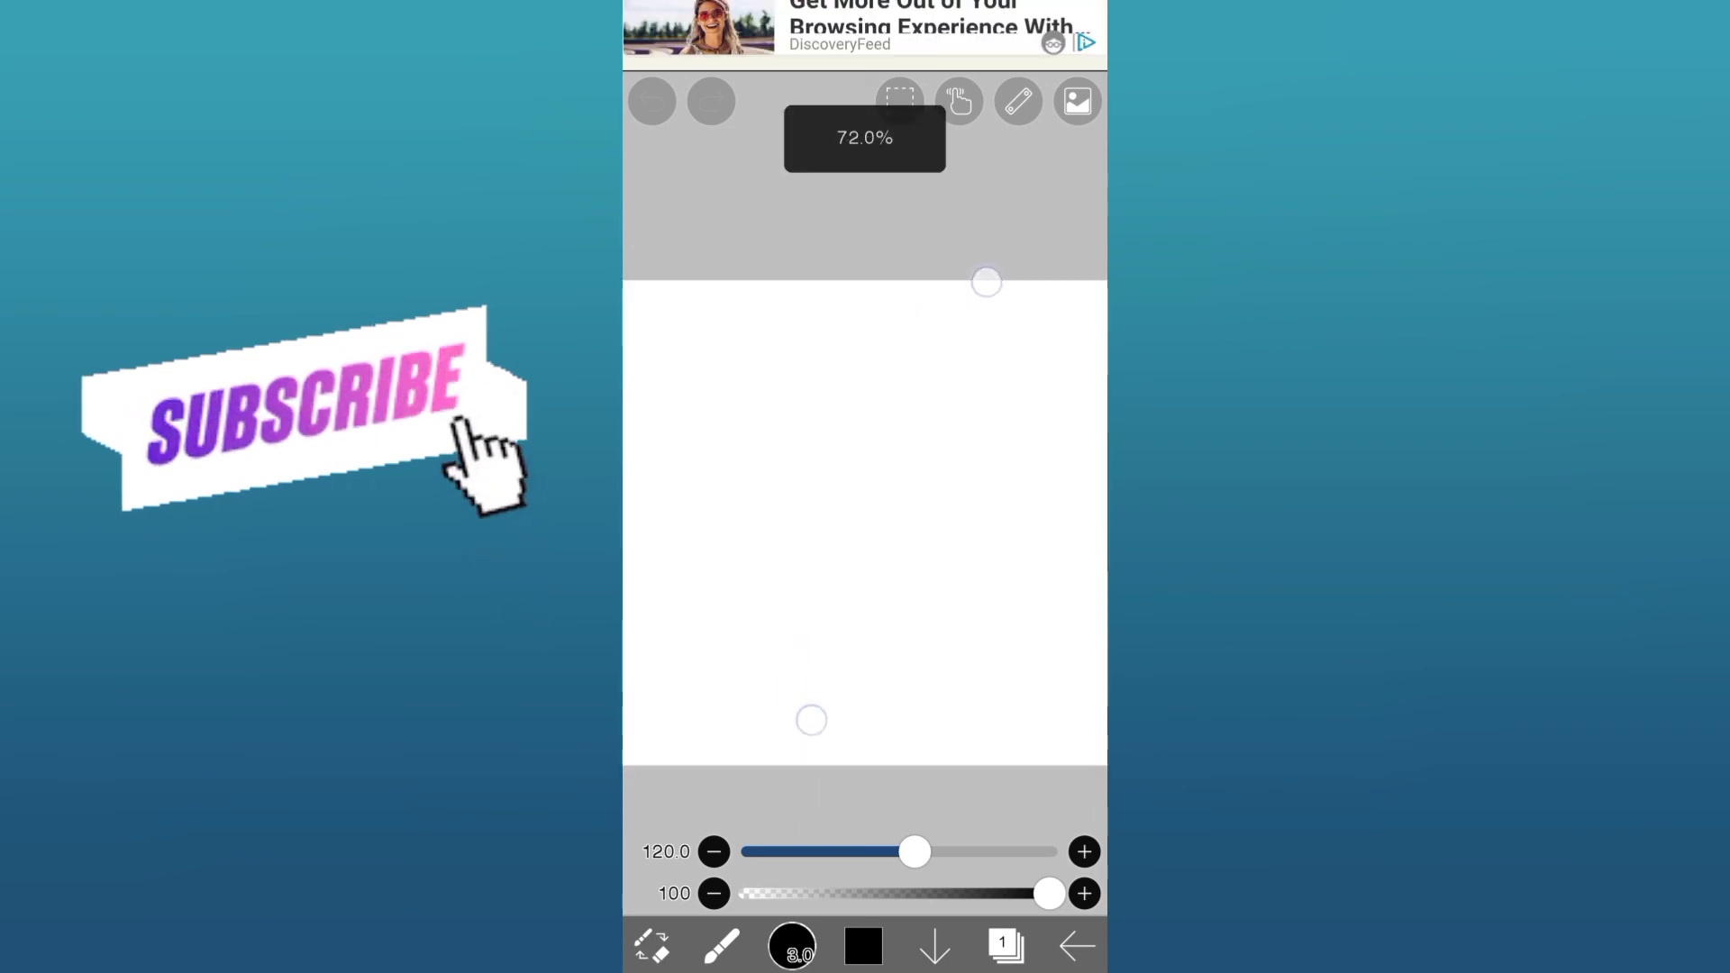
pyautogui.scroll(-2, 896, 501)
pyautogui.scroll(-1, 895, 501)
pyautogui.scroll(-1, 896, 501)
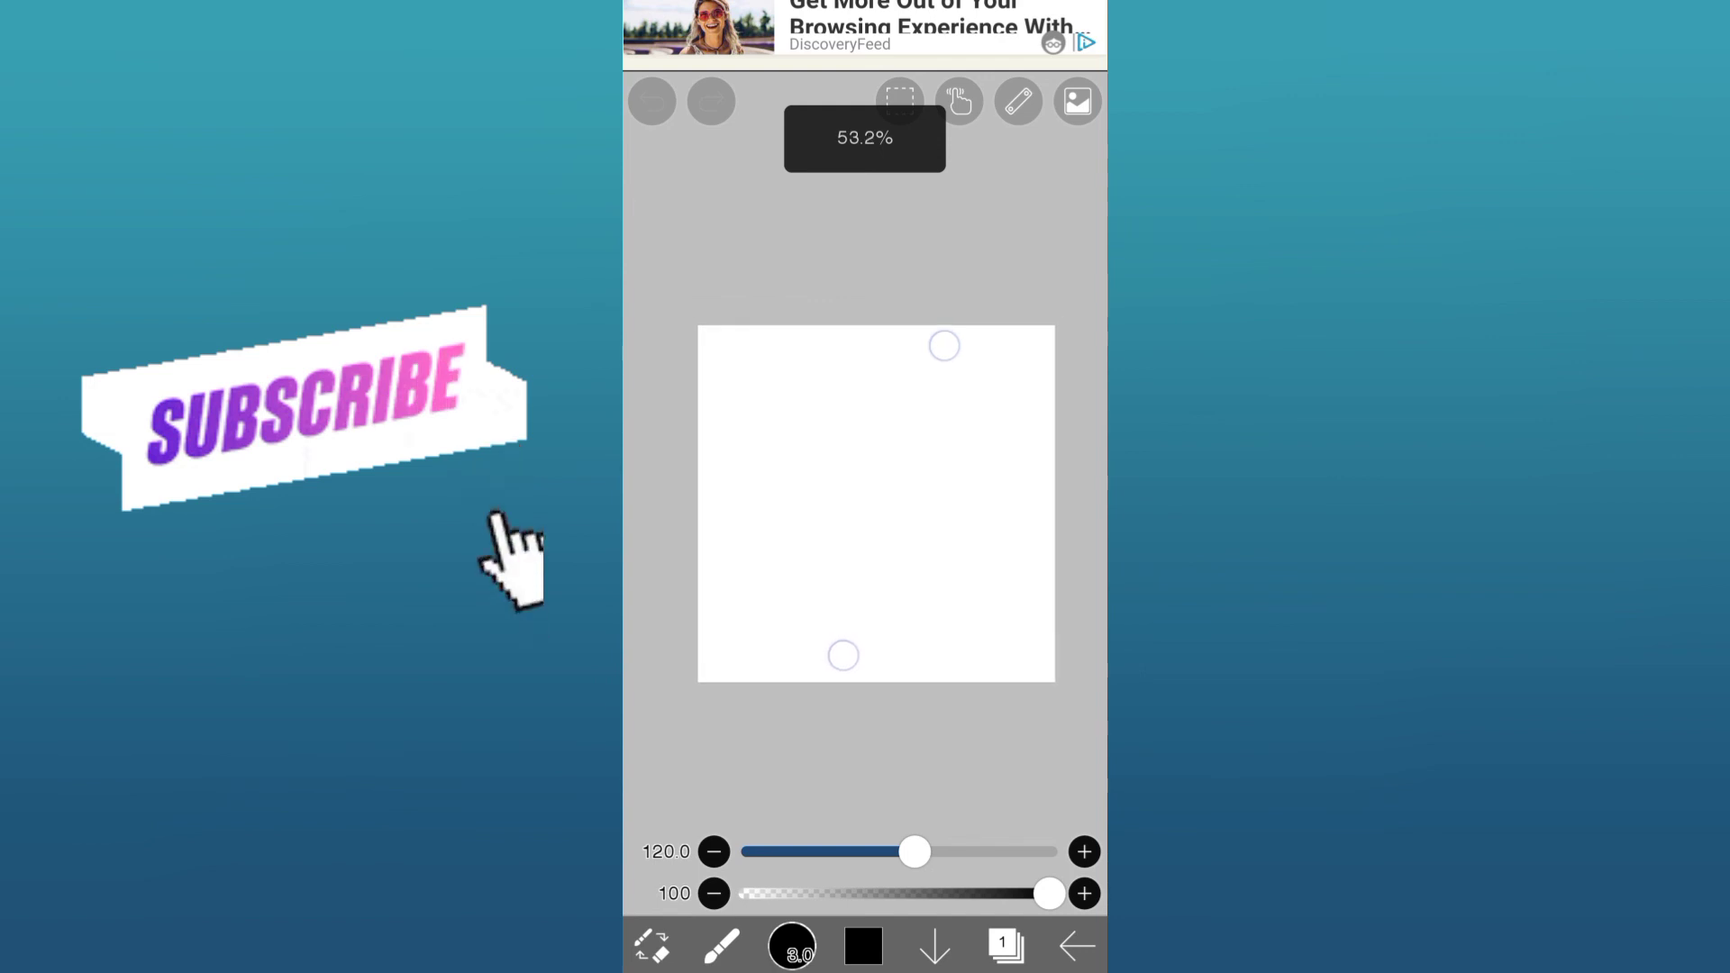
pyautogui.scroll(1, 876, 511)
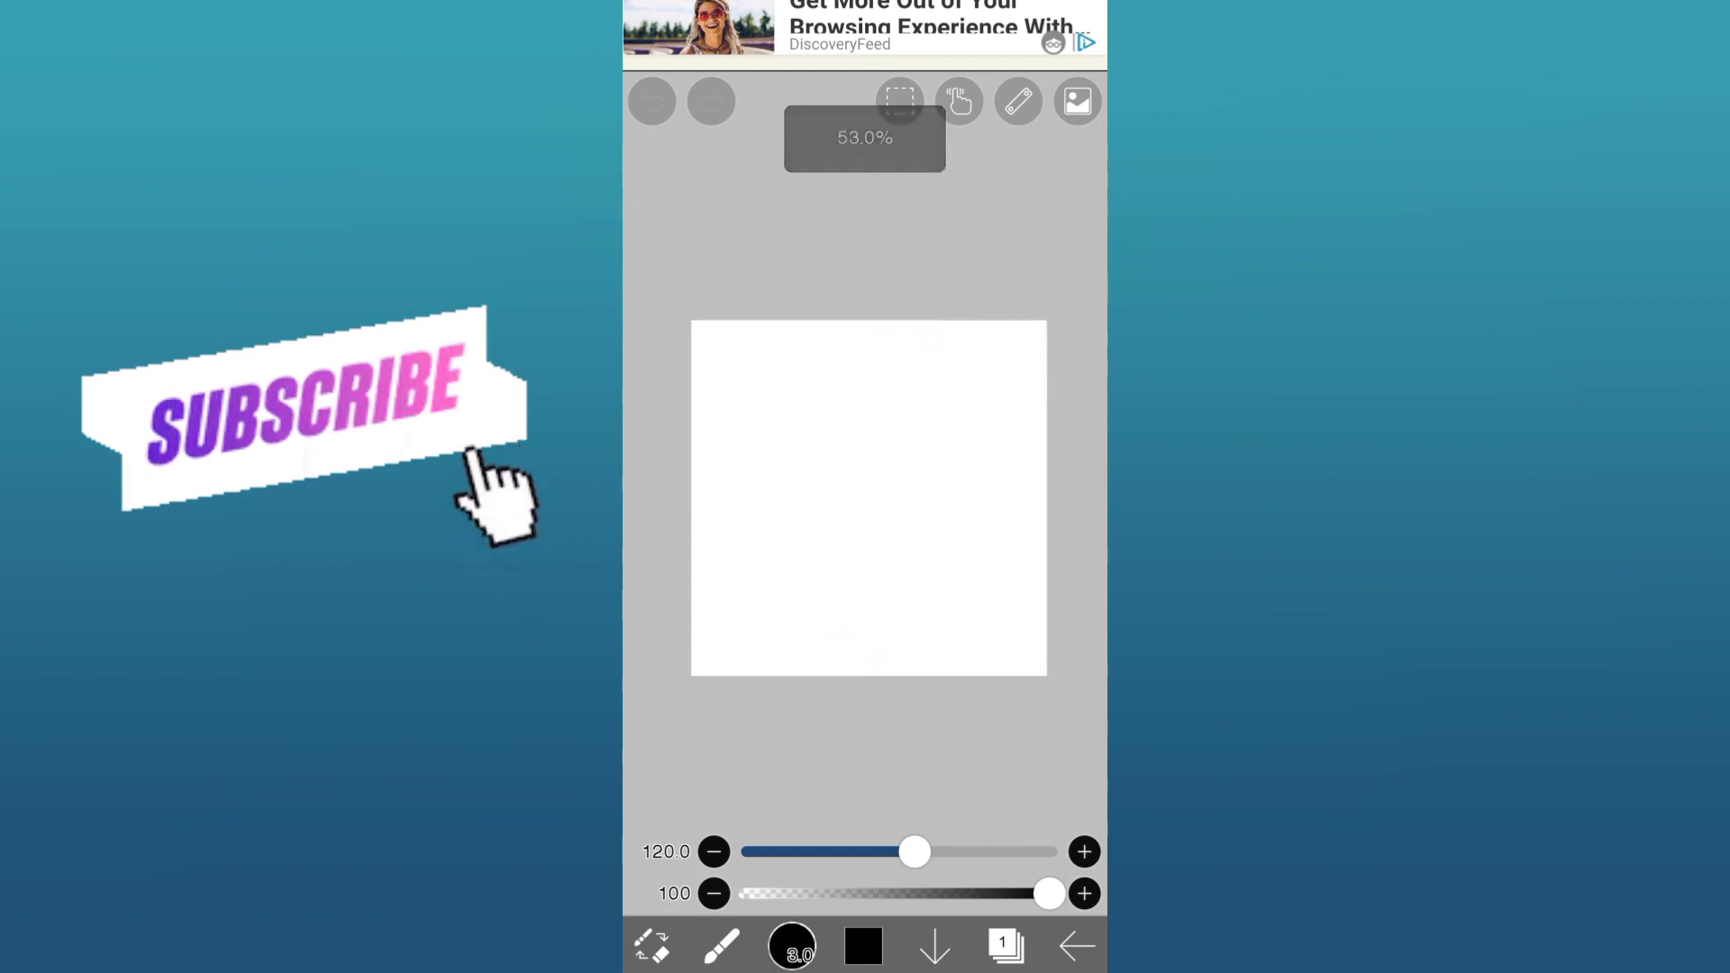